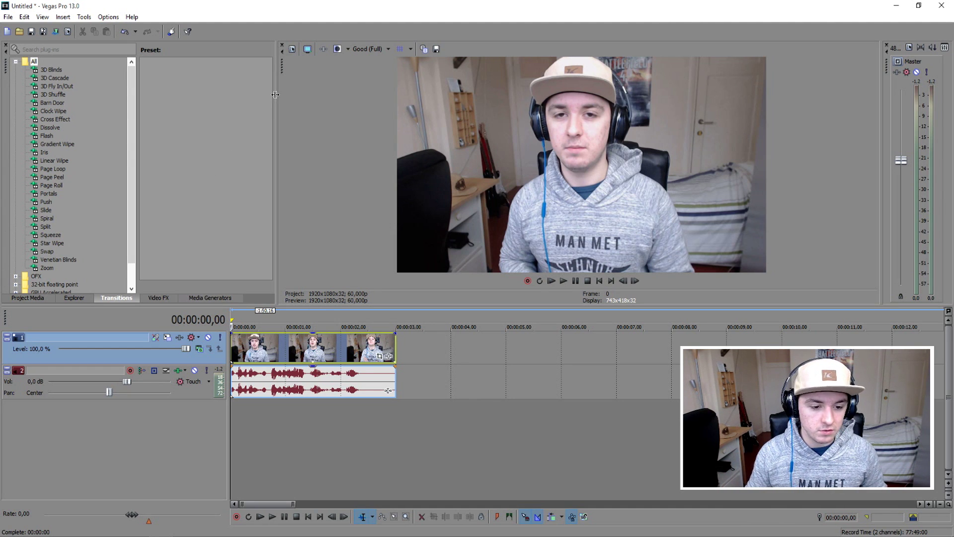
Step: Widen the effects panel and apply the Brightness and Contrast video effect with the Audition preset to the video clip
drag(276, 94, 424, 93)
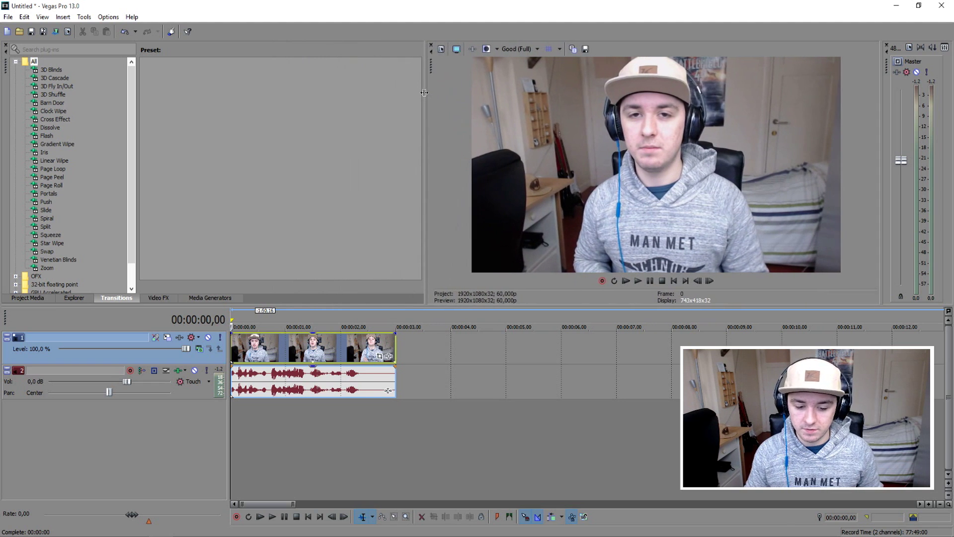
click(159, 297)
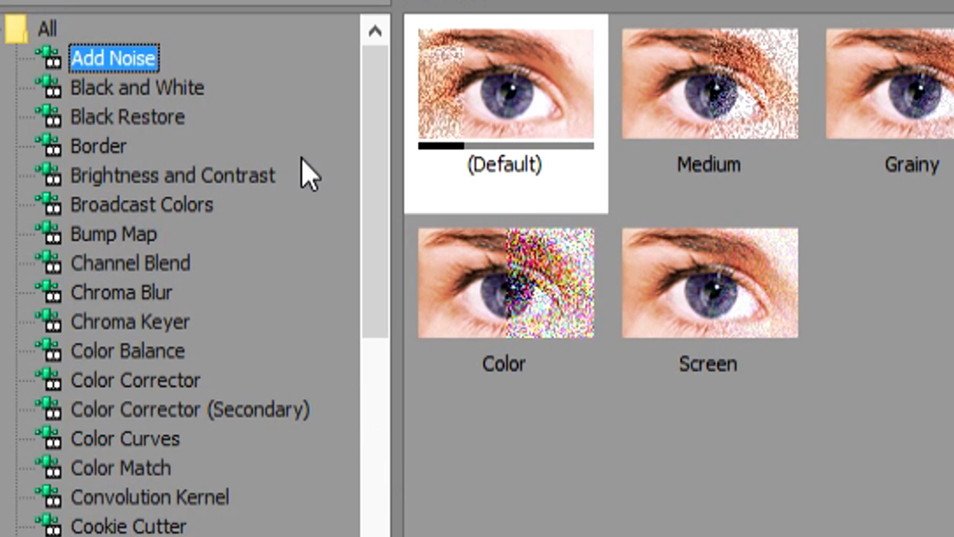
click(259, 177)
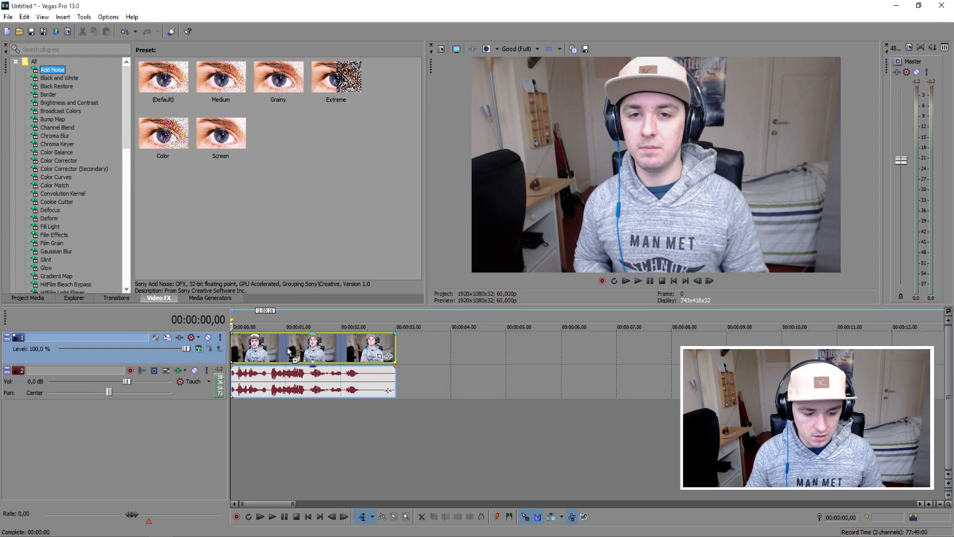
drag(288, 351, 293, 354)
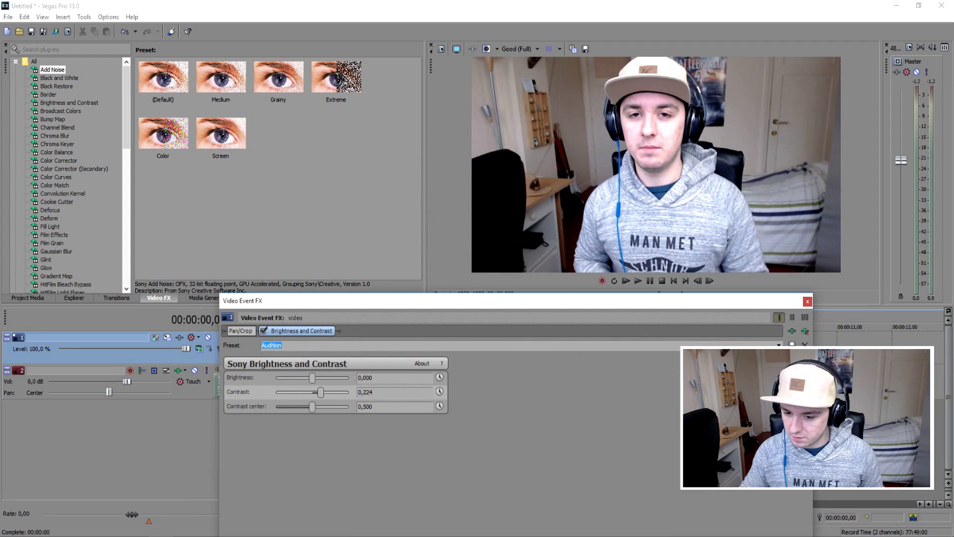
click(808, 302)
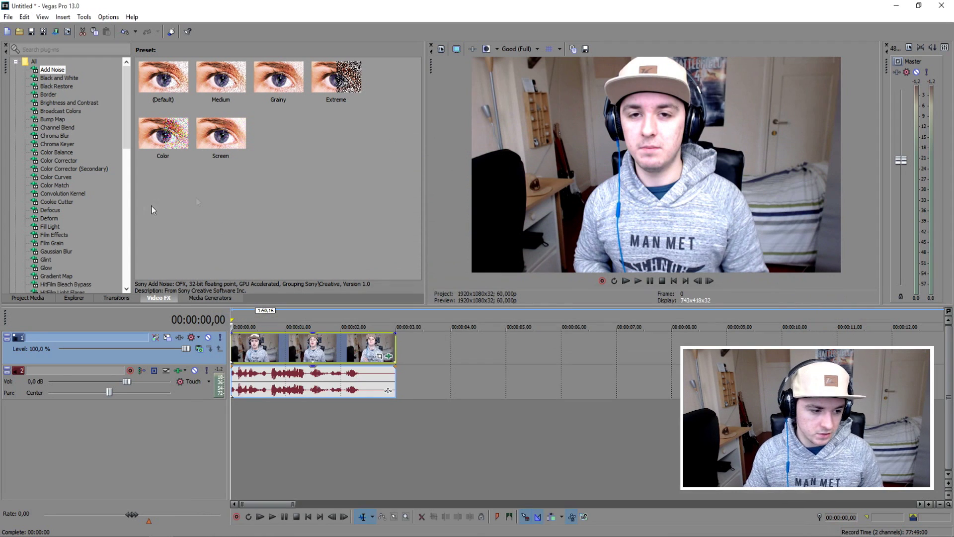
Step: Add the Color Corrector effect to the video clip using the "Das wel nice" preset
click(59, 160)
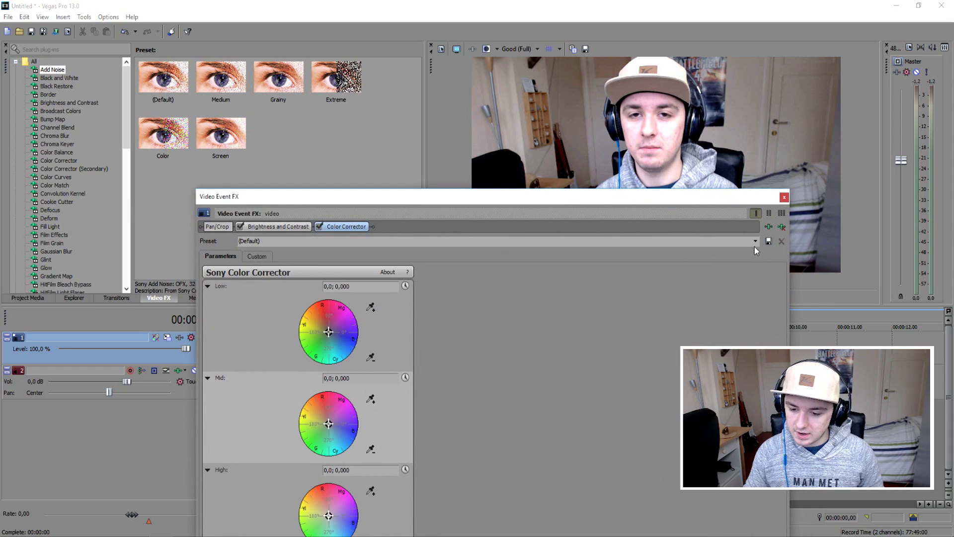
click(754, 241)
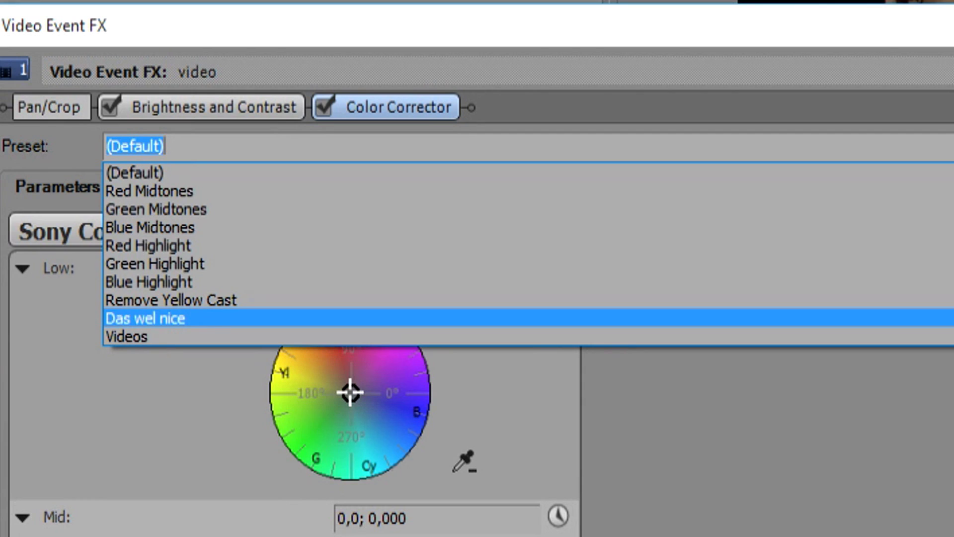
click(944, 318)
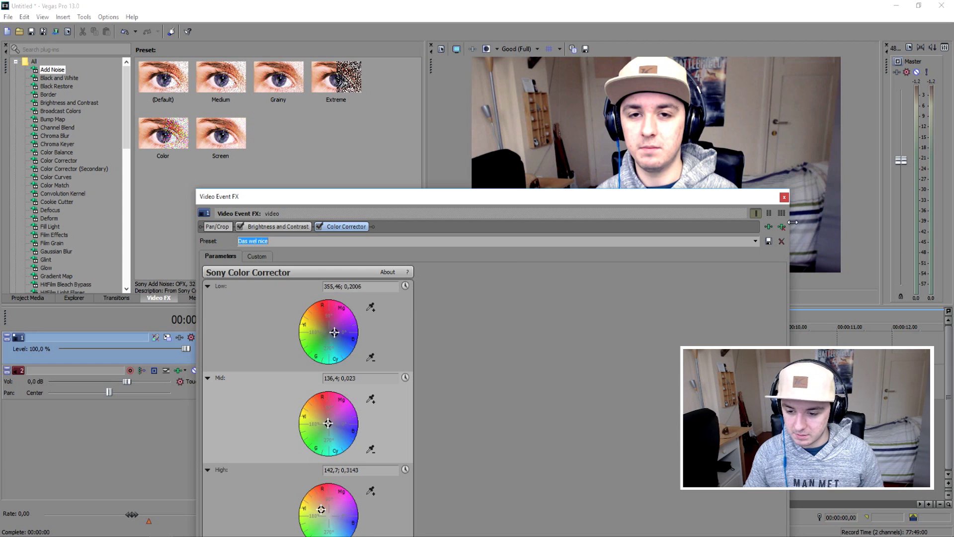
click(784, 197)
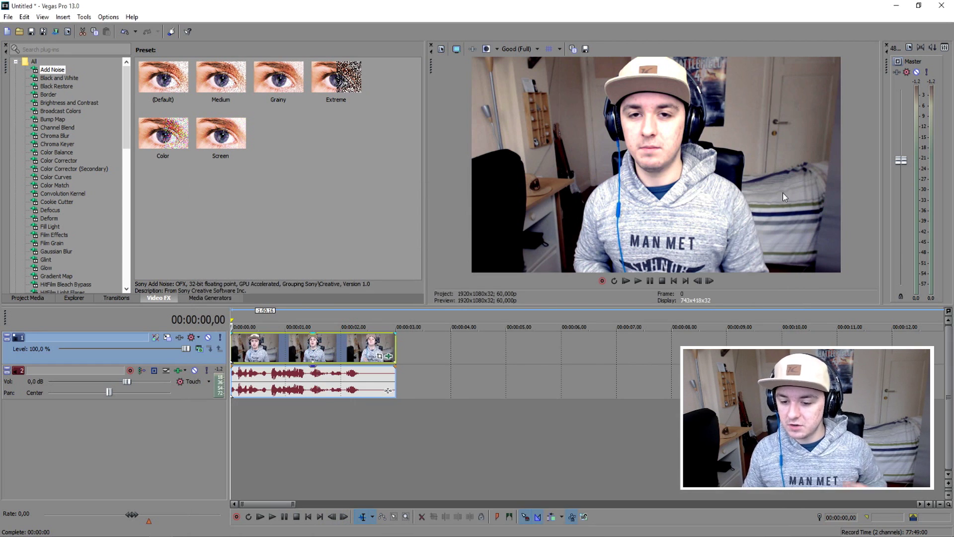
Step: Return to the start of the timeline and play the color-graded clip to check how it looks
click(315, 362)
scroll(348, 362, up, 2)
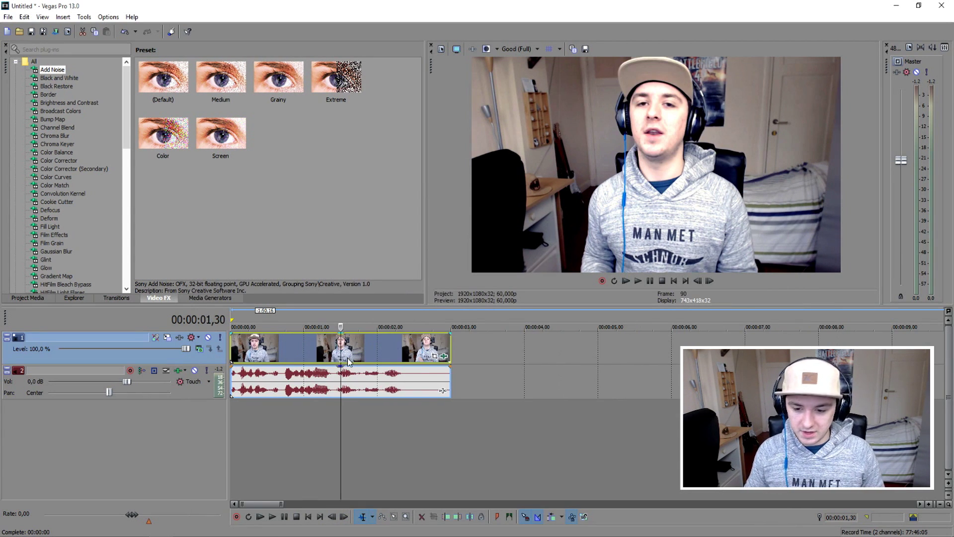
click(676, 281)
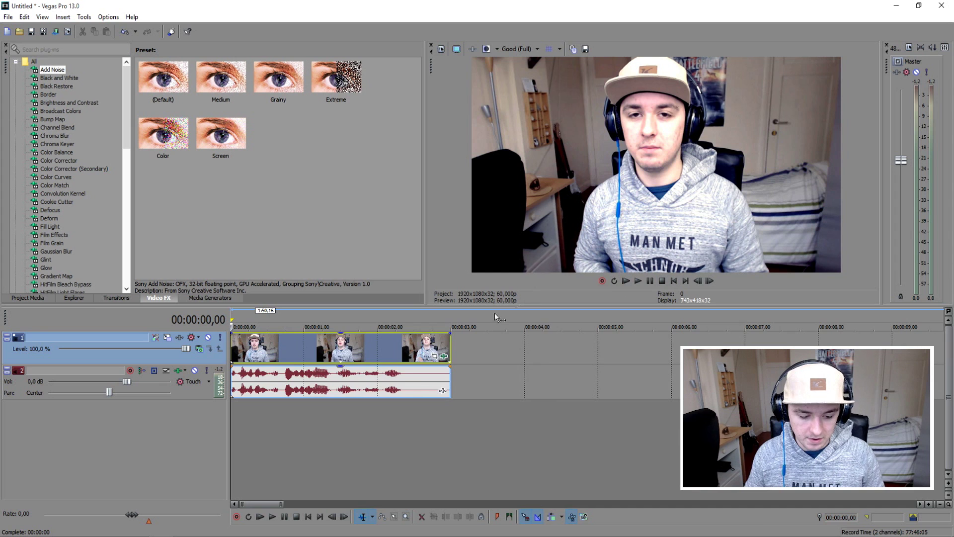
scroll(396, 354, up, 2)
key(space)
scroll(398, 353, down, 1)
key(space)
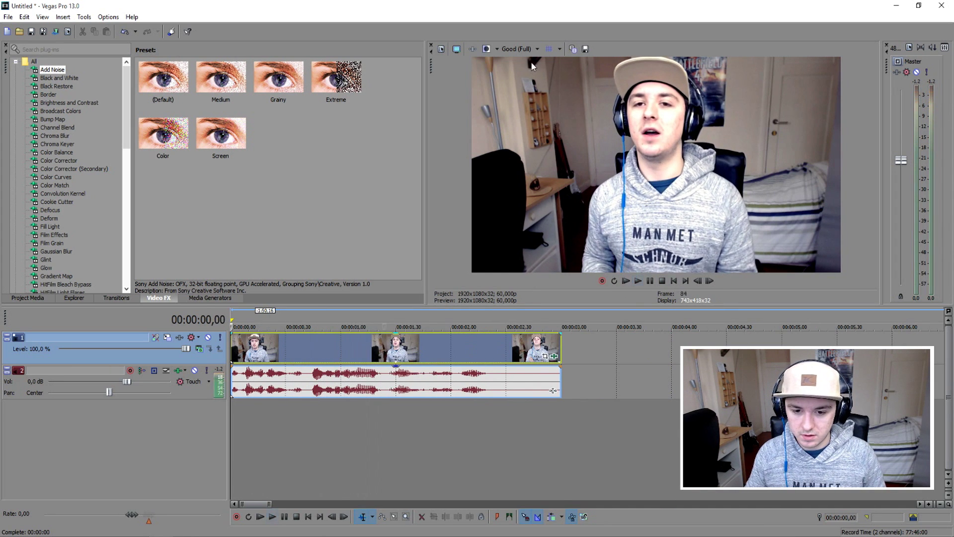
Step: Lower the preview quality to Preview (Half) and play the clip again
click(523, 49)
mouse_move(526, 75)
click(572, 97)
key(space)
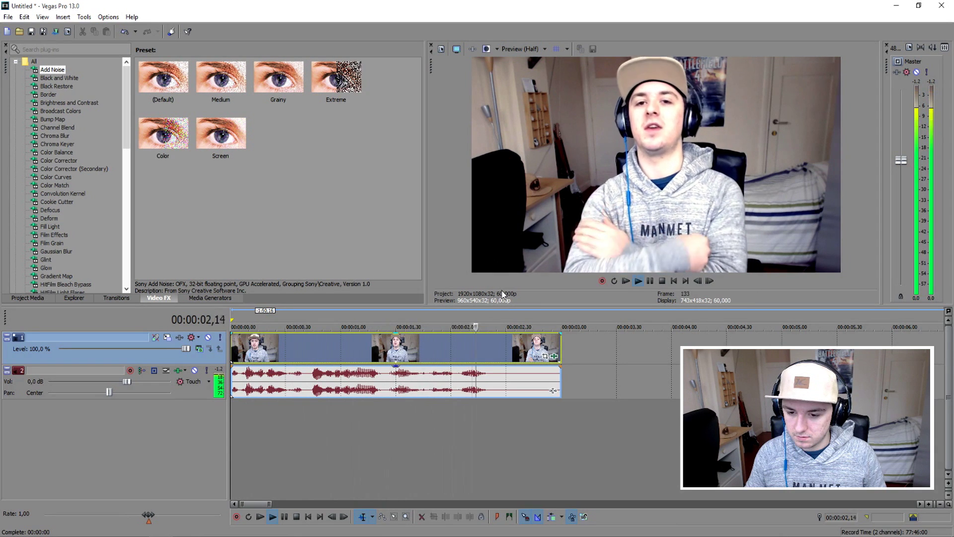
key(space)
Step: Split the clip about three frames before its end, around 00:00:02,57, to isolate a short final piece
click(453, 358)
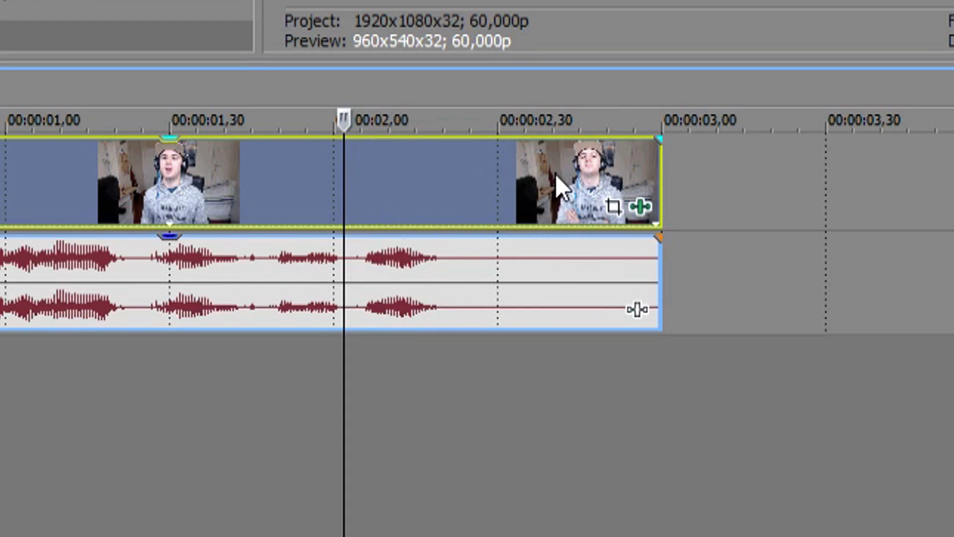
click(556, 174)
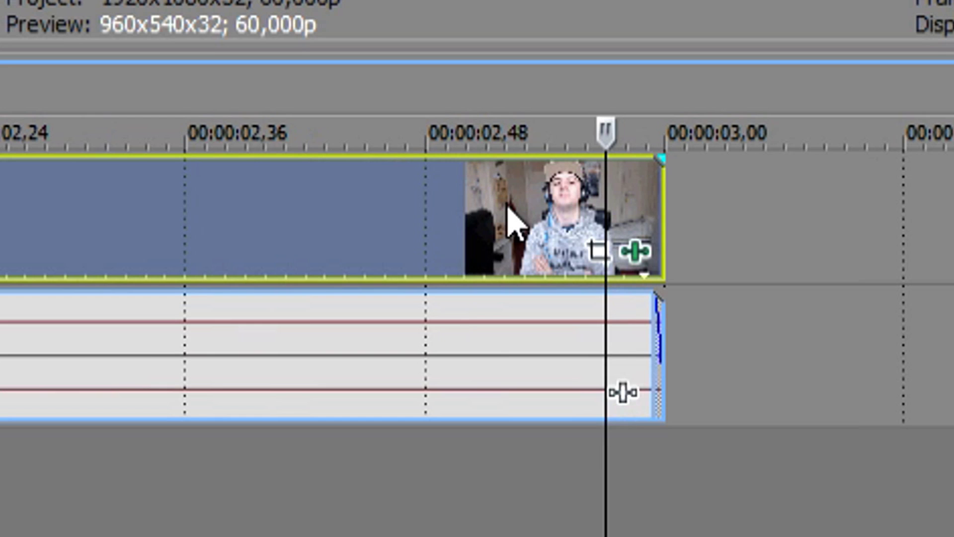
key(s)
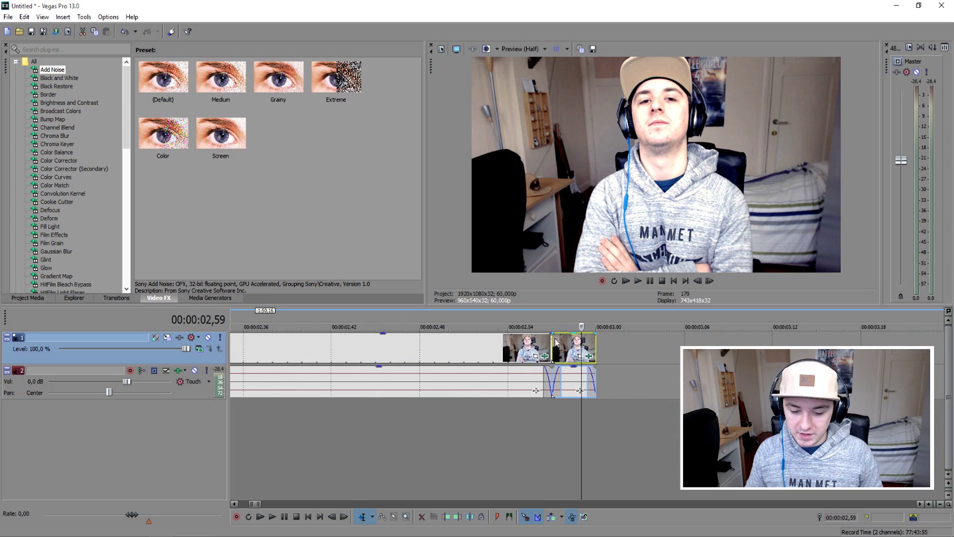
scroll(515, 190, up, 2)
mouse_move(562, 345)
mouse_down()
mouse_move(595, 342)
mouse_move(562, 345)
mouse_up()
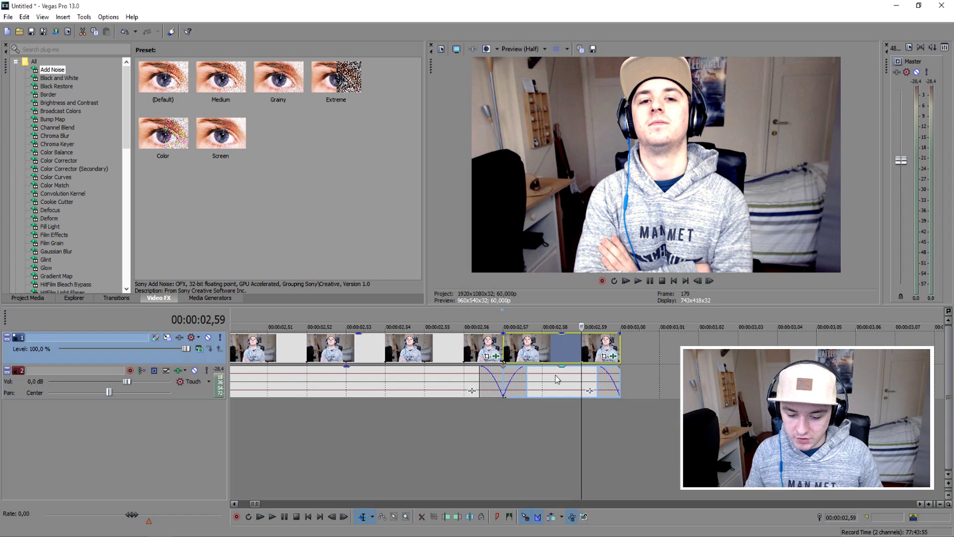
Step: Ungroup the short final piece's audio from its video and delete that audio
click(567, 370)
key(u)
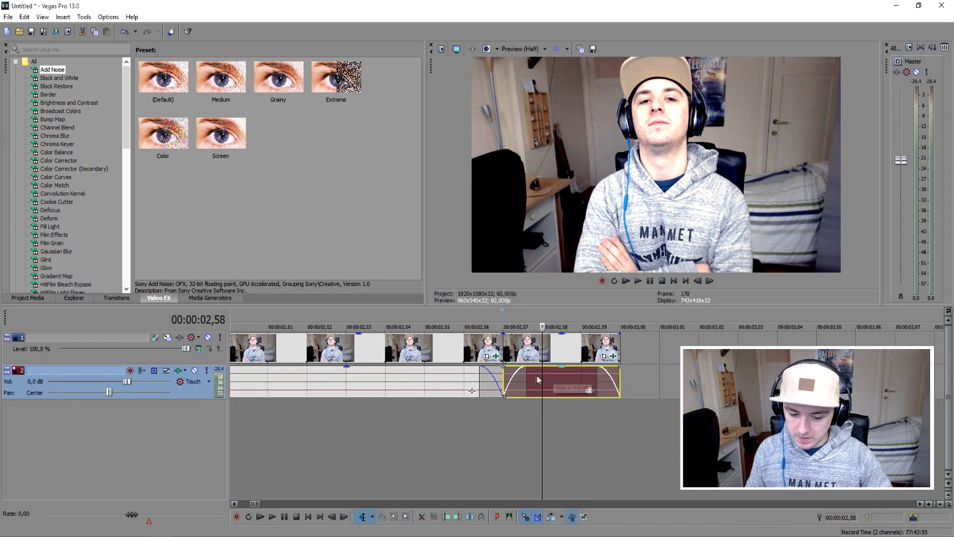
key(Delete)
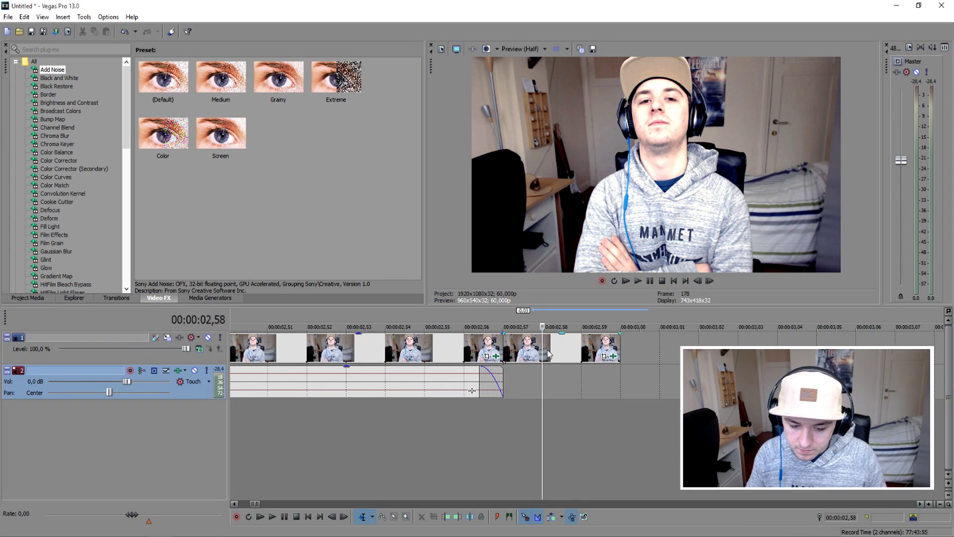
Step: Insert a Velocity envelope on the short video piece at the end of the timeline
right_click(559, 353)
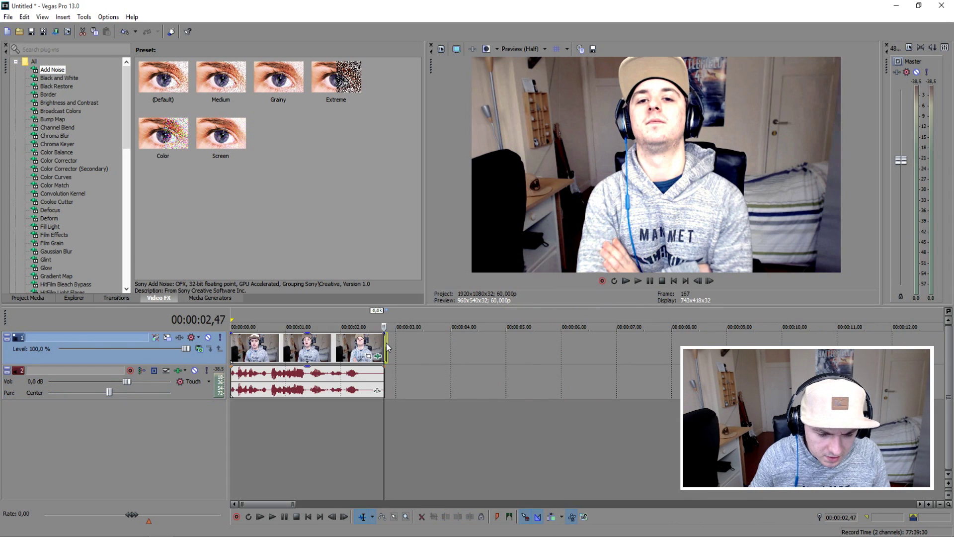
right_click(389, 346)
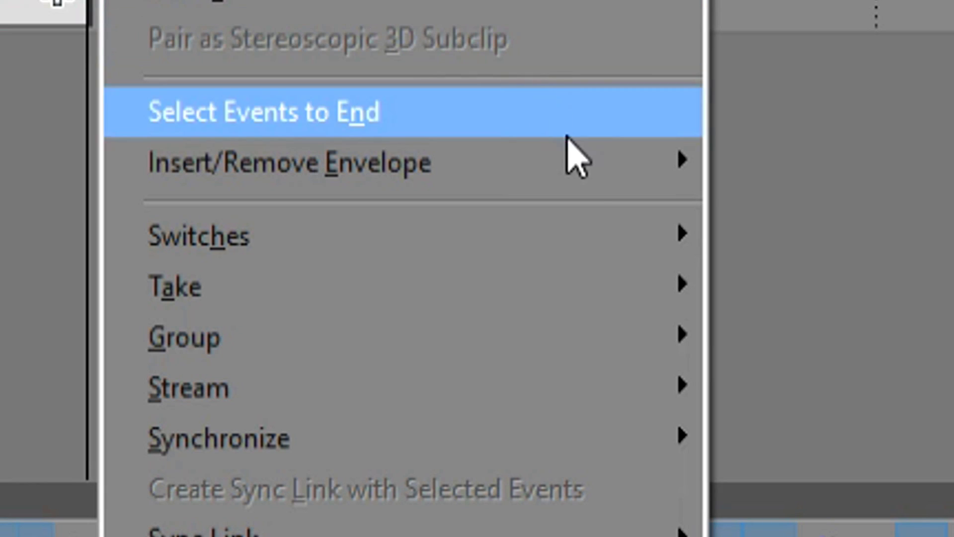
mouse_move(582, 171)
click(791, 162)
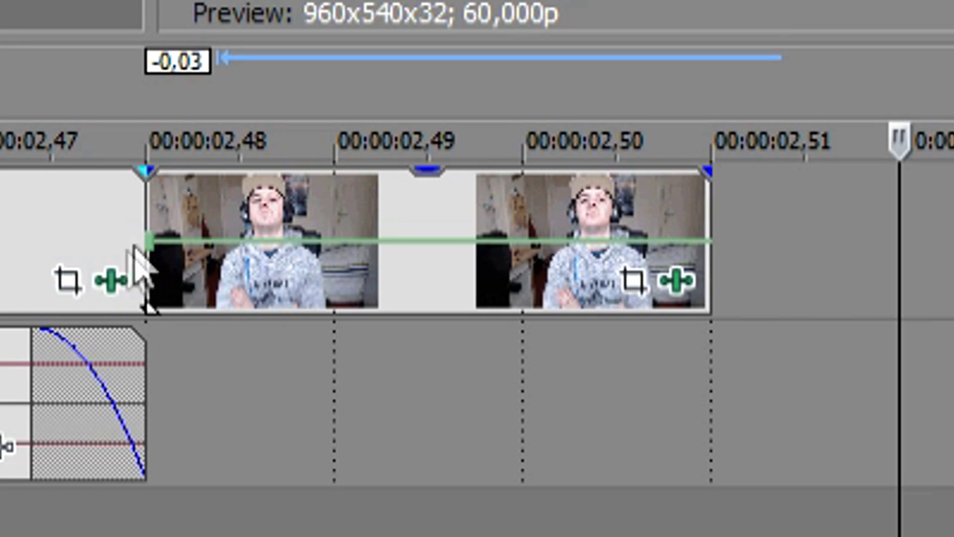
click(315, 223)
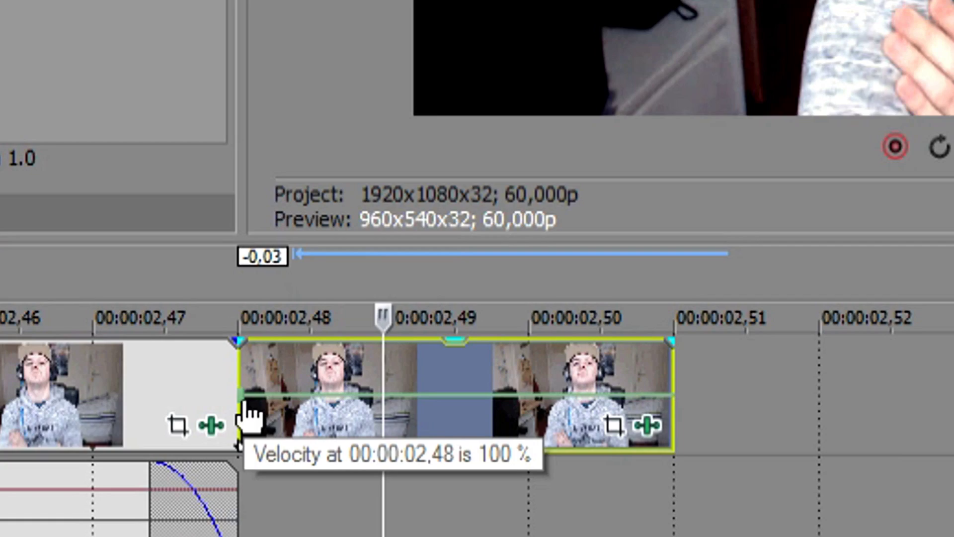
Step: Set the short piece's velocity to 0% and extend its end to just past 00:00:05,00 as a freeze frame
right_click(252, 278)
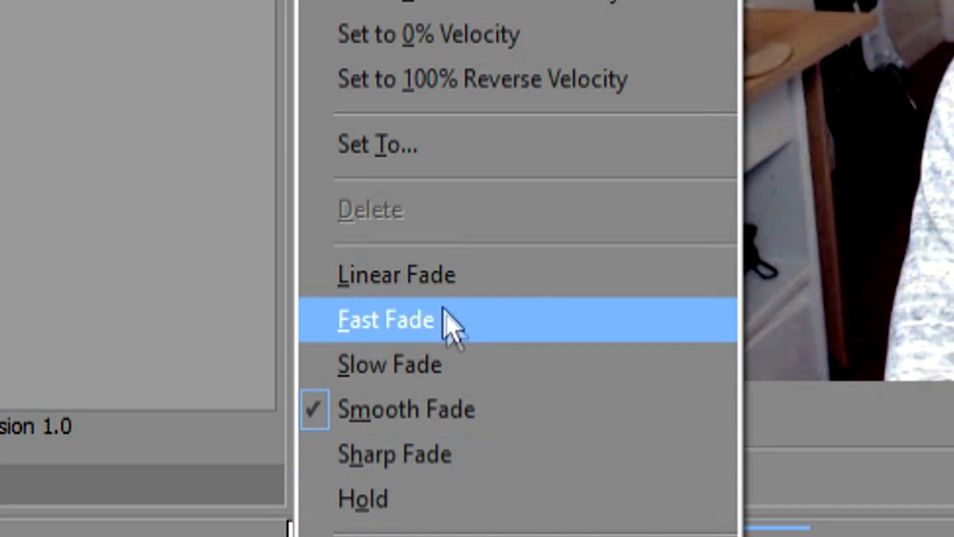
click(448, 157)
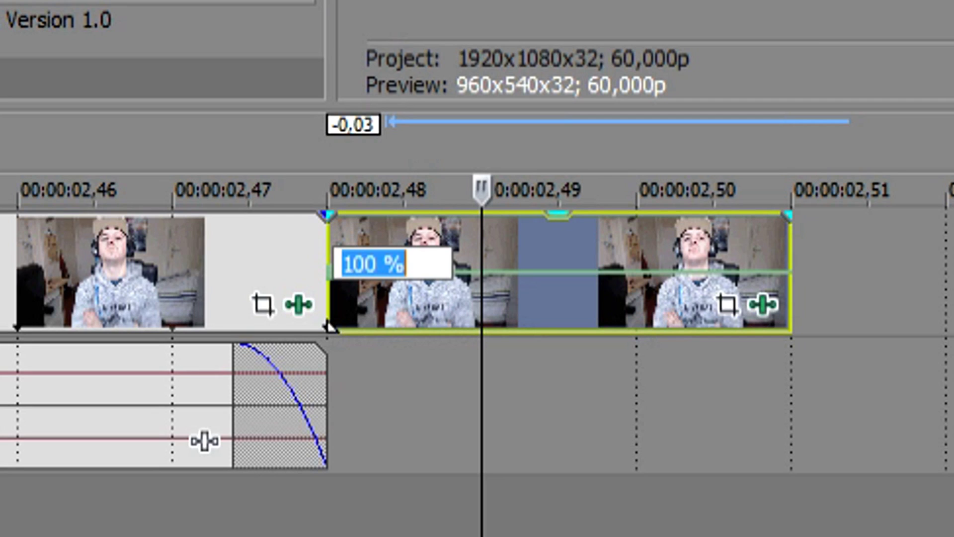
text(0)
key(Return)
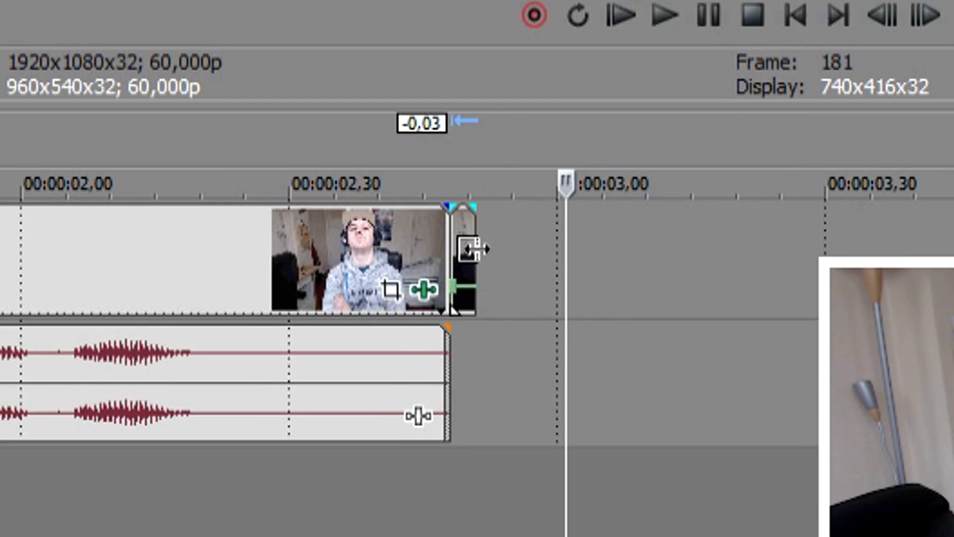
drag(475, 249, 922, 339)
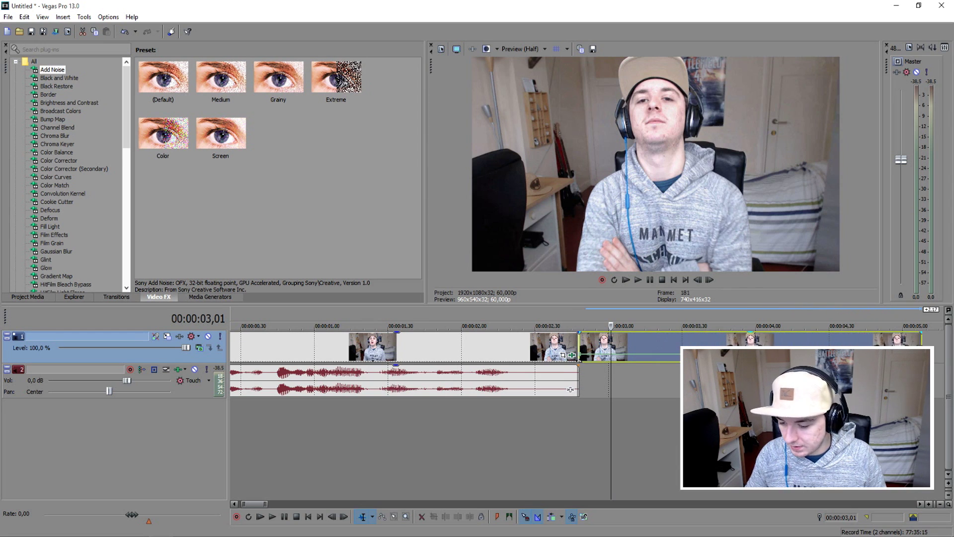
Step: Play the timeline from about 00:00:01,59 to check the transition into the freeze frame
click(460, 313)
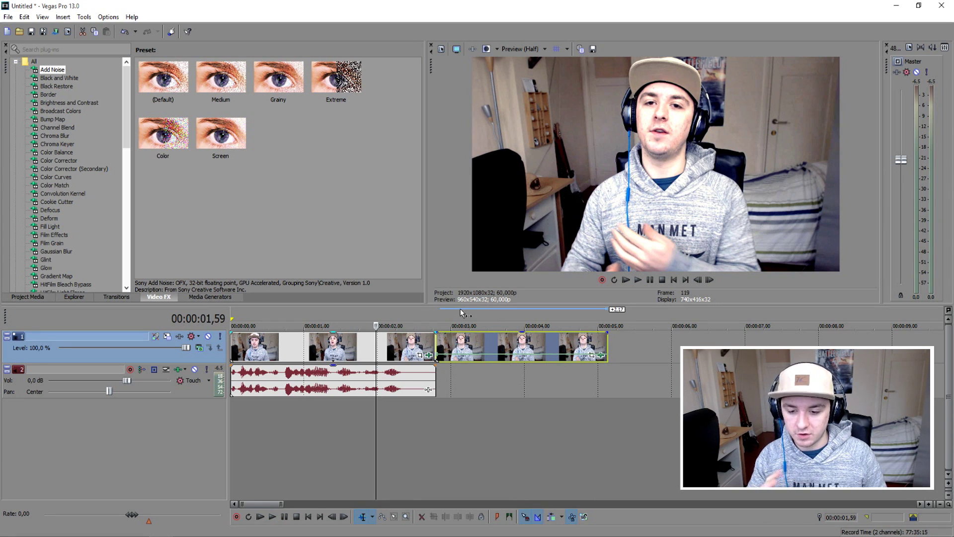
key(space)
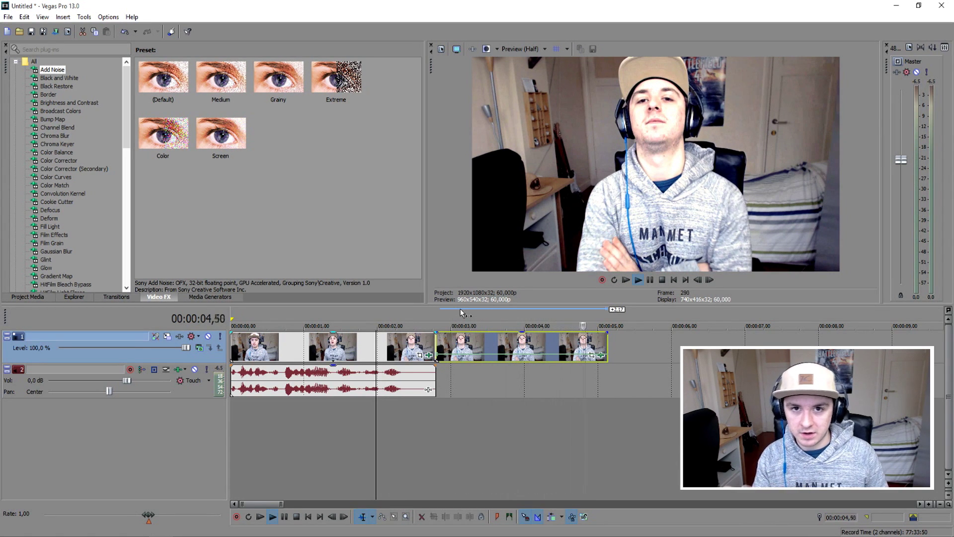
key(space)
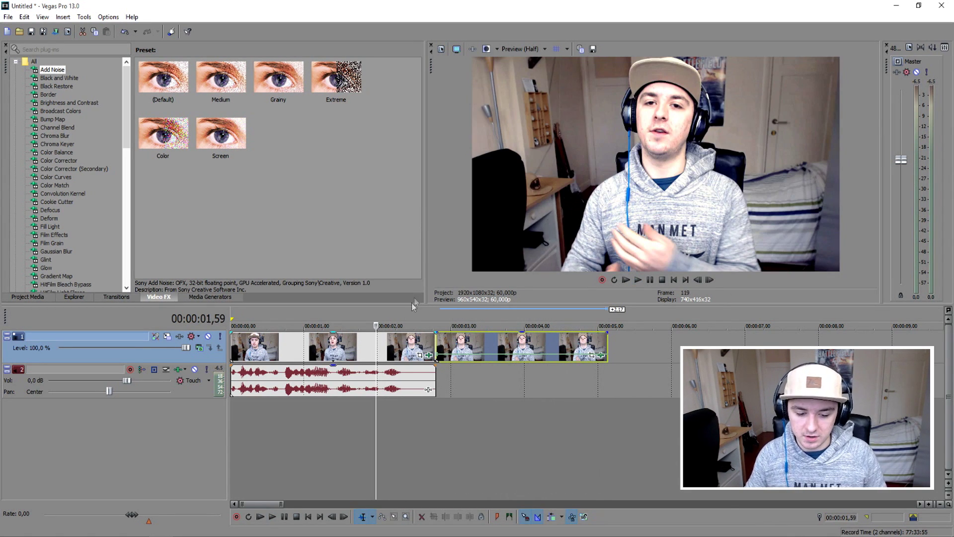
click(405, 318)
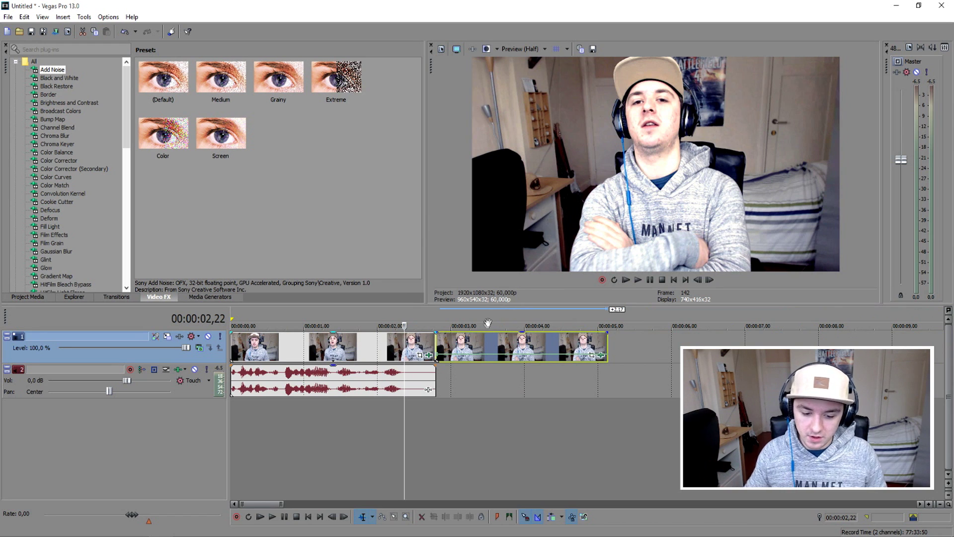
Step: Split the freeze frame at about 00:00:03,43 and move the second part later on the track, leaving a gap
click(504, 346)
key(s)
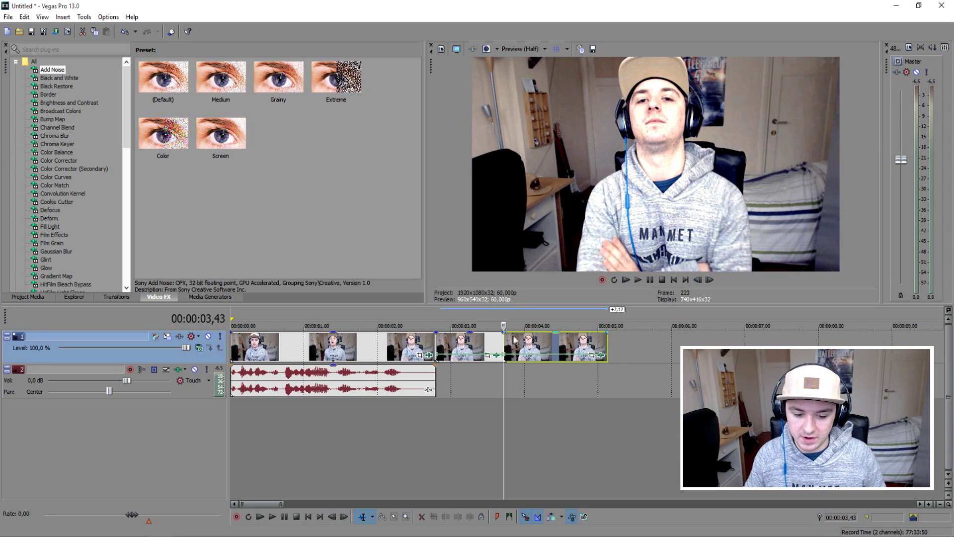
drag(515, 339, 639, 391)
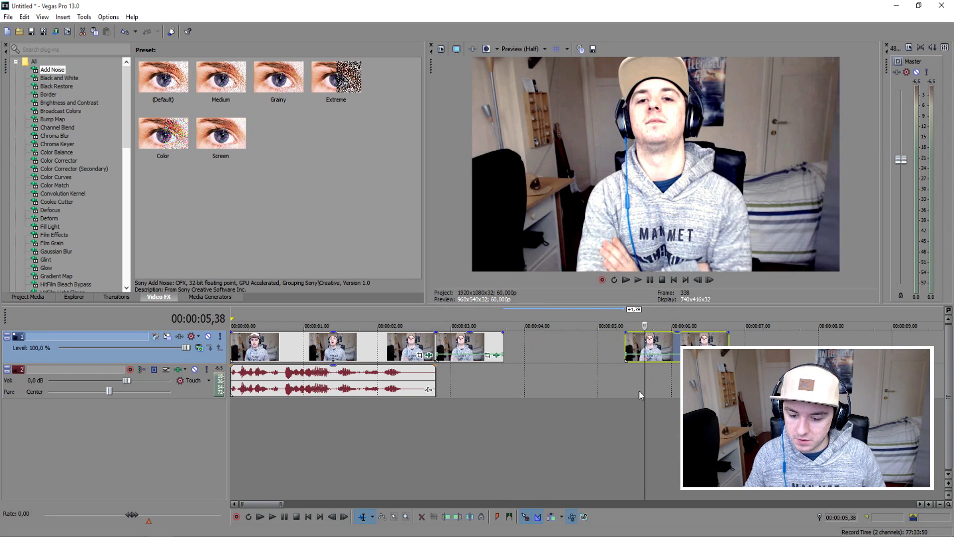
drag(657, 340, 572, 338)
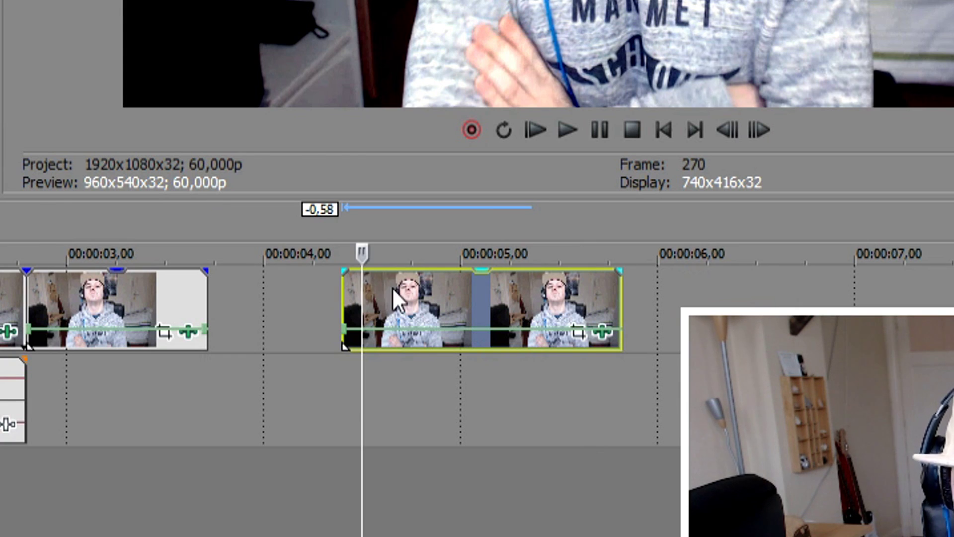
Step: Apply the Black and White effect with the default preset to the separated second freeze-frame part
click(392, 288)
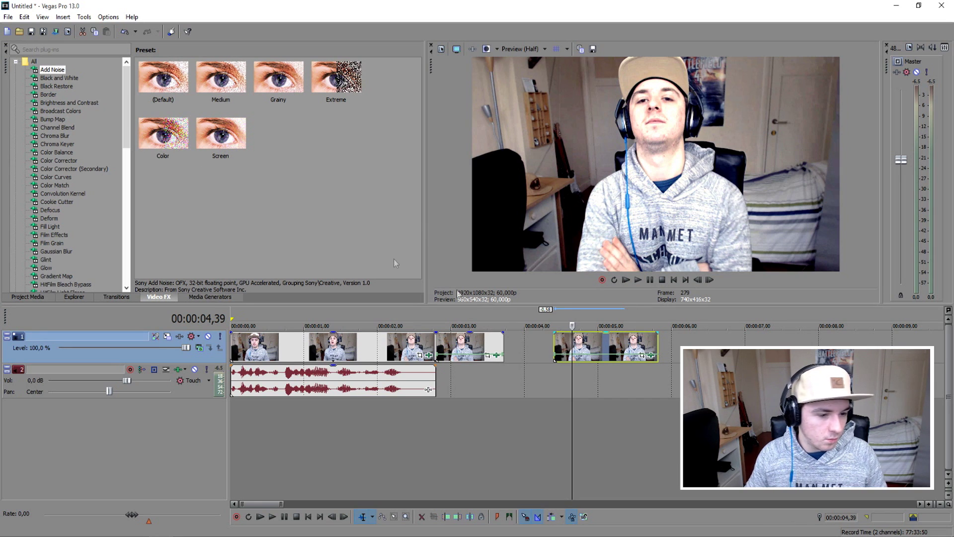
drag(59, 79, 604, 346)
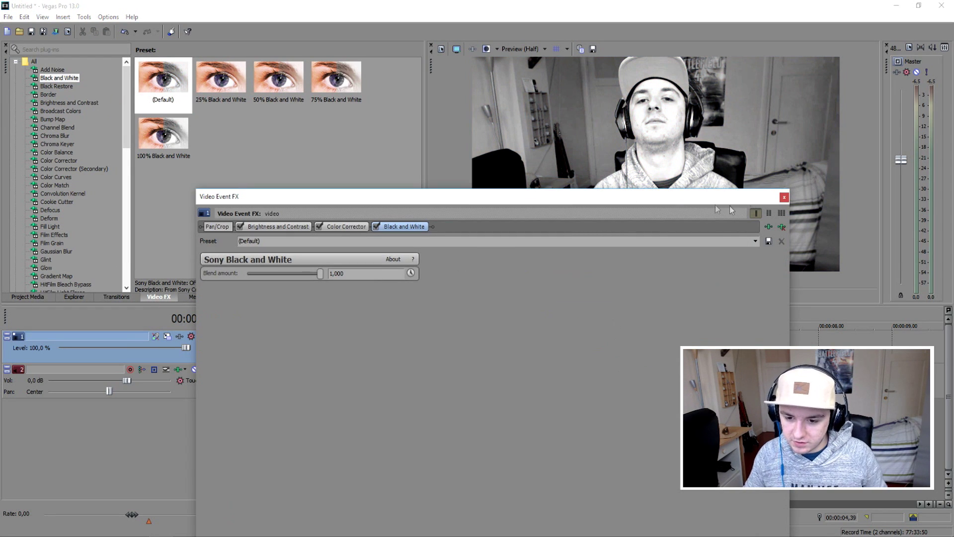
click(784, 198)
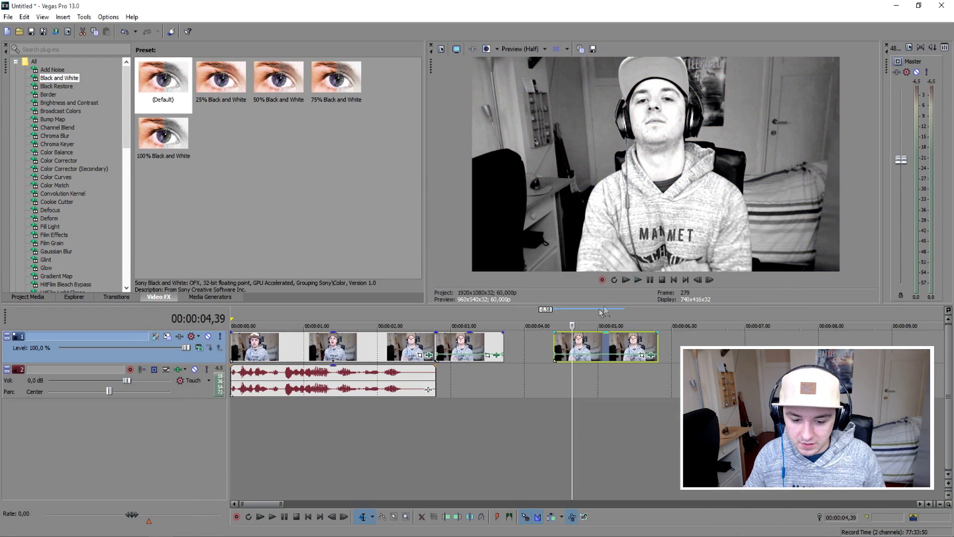
Step: Move the black-and-white freeze-frame part earlier to about 00:00:03,48, leaving only a small gap after the first freeze-frame part
click(443, 309)
scroll(632, 355, up, 1)
scroll(667, 356, down, 3)
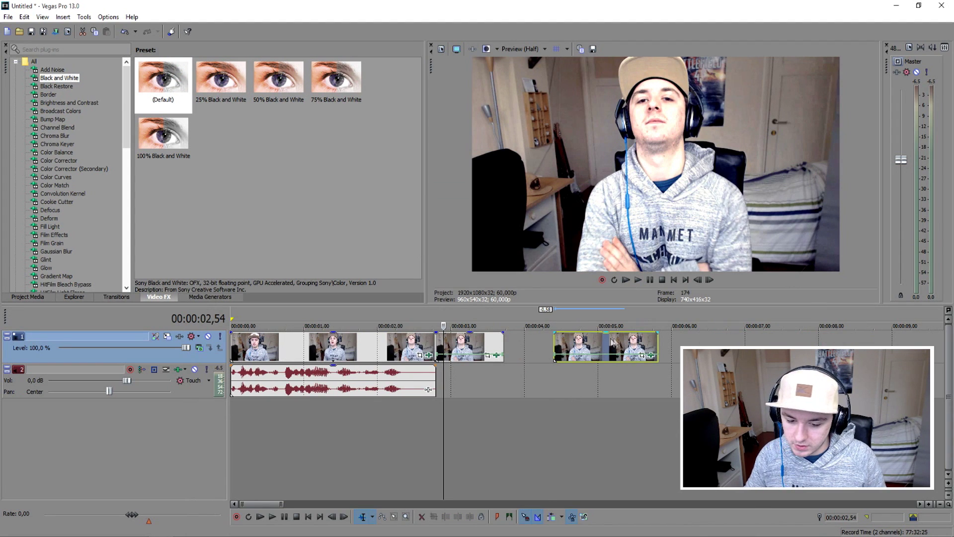
drag(591, 347, 548, 350)
Step: Overlap the two freeze-frame parts by adjusting the first part's end, with a crossfade of 0,27, and extend the second part's end
click(486, 347)
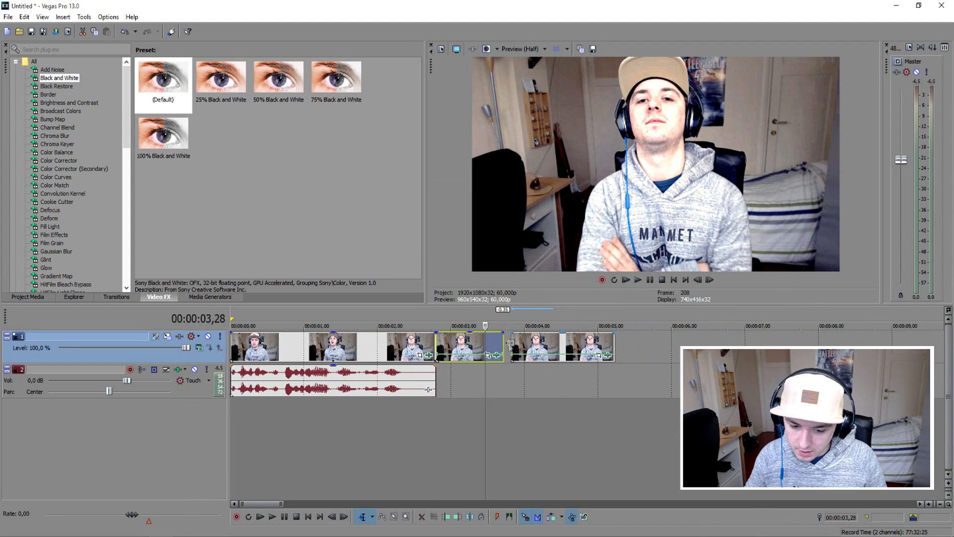
drag(503, 342, 559, 341)
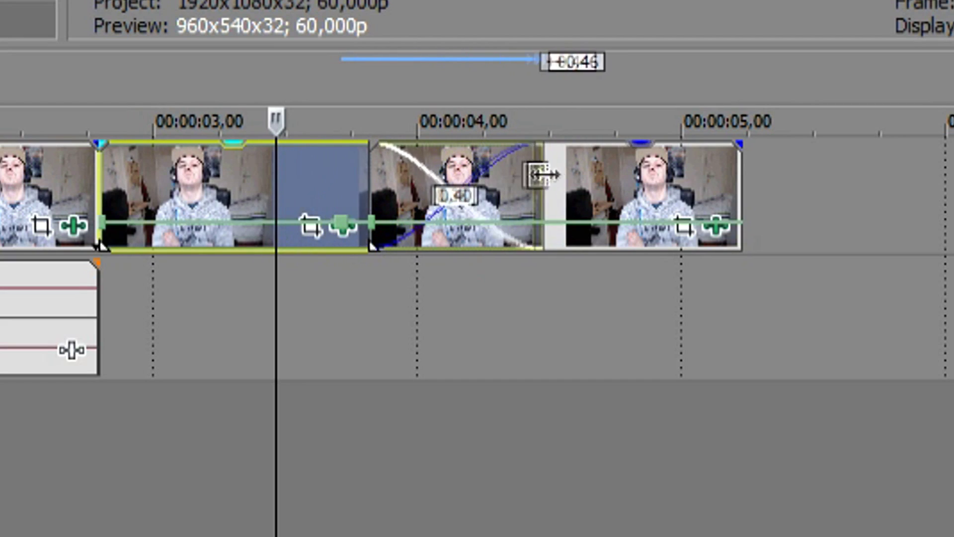
drag(542, 174, 630, 171)
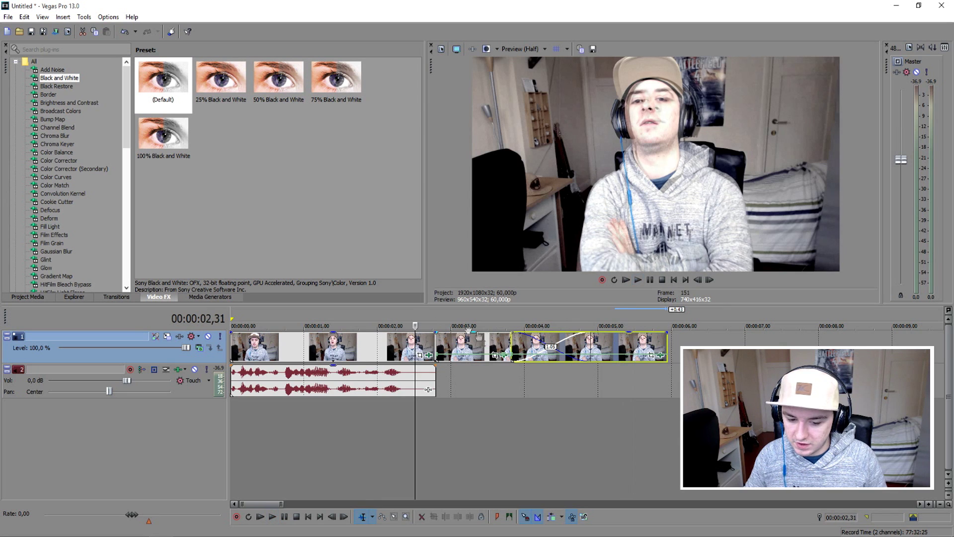
drag(590, 341, 545, 341)
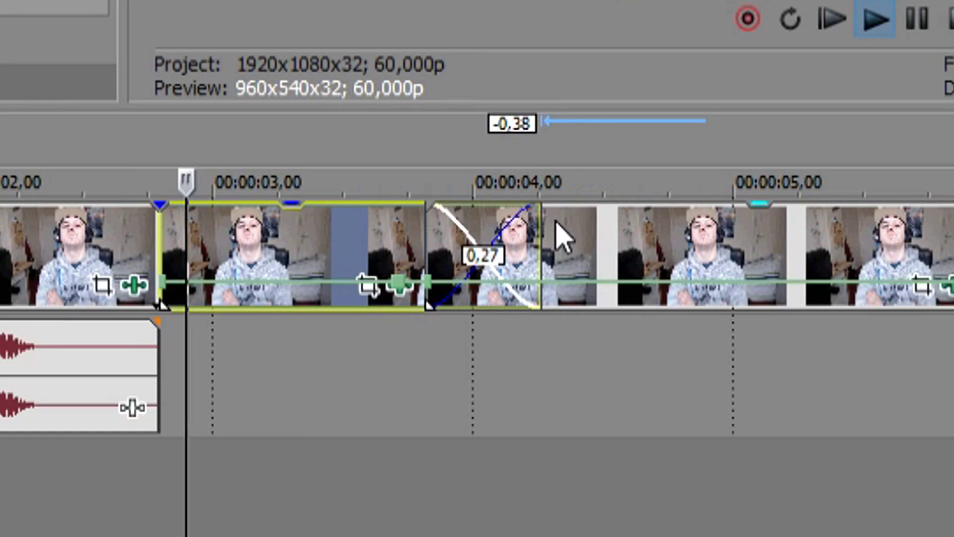
Step: Widen the crossfade between the freeze-frame parts to 1,07 and lengthen the black-and-white part to about 00:00:07,55
scroll(629, 346, up, 3)
scroll(634, 322, down, 3)
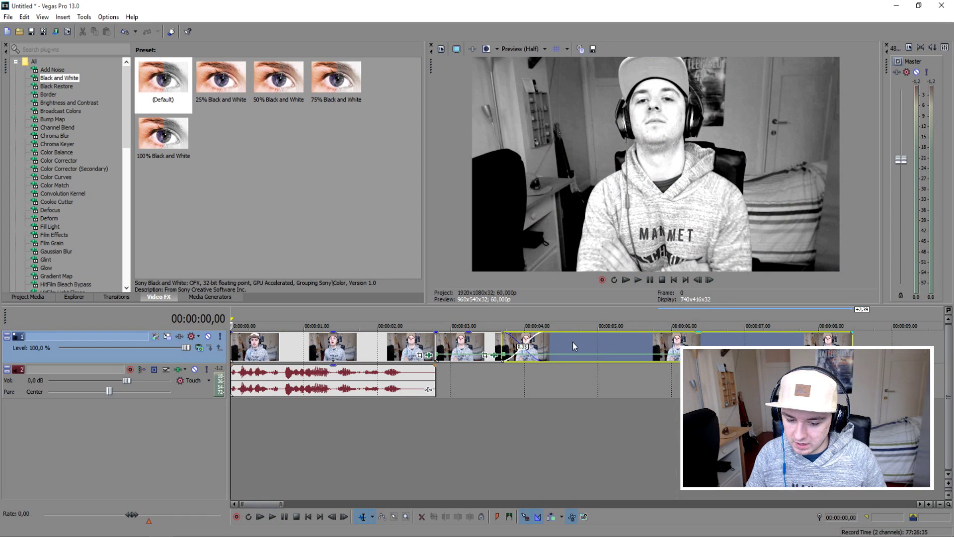
drag(573, 342, 534, 342)
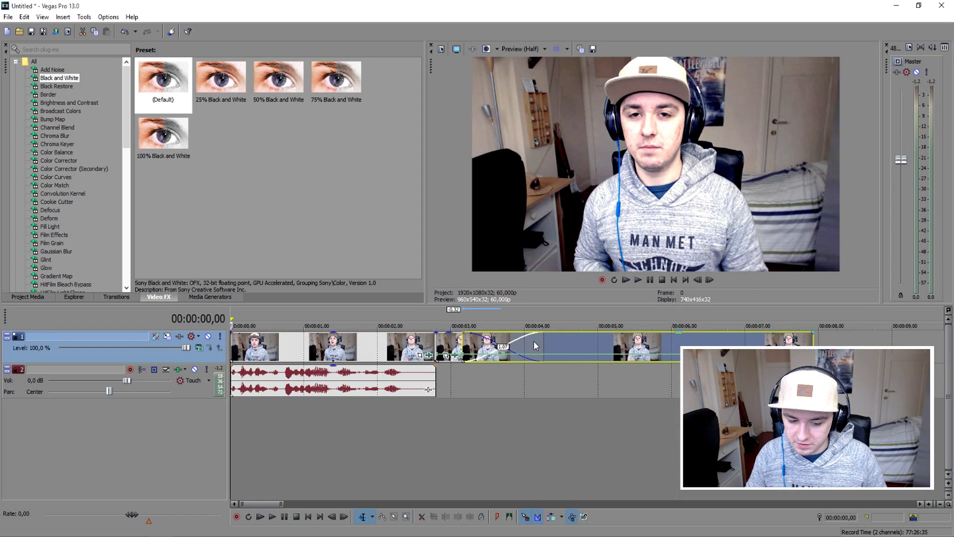
click(413, 320)
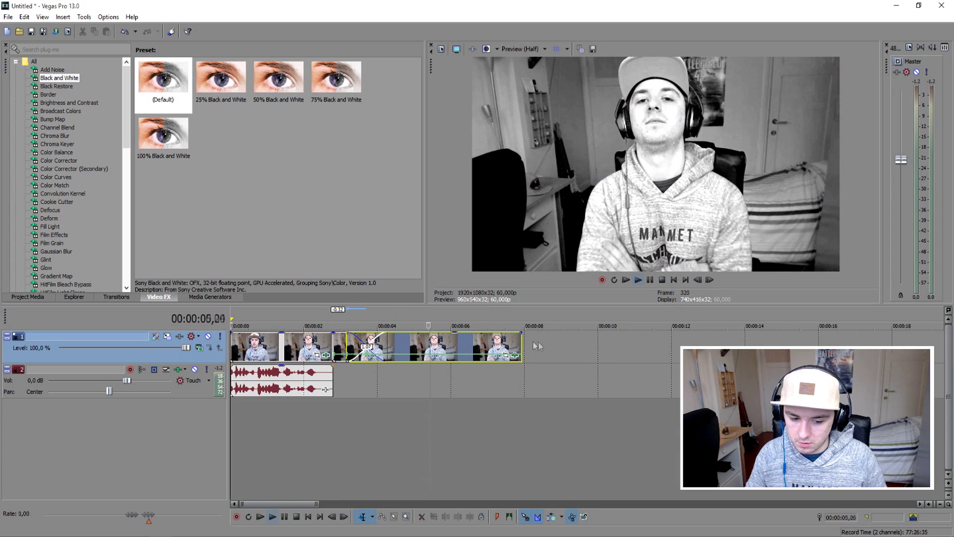
drag(364, 329, 524, 328)
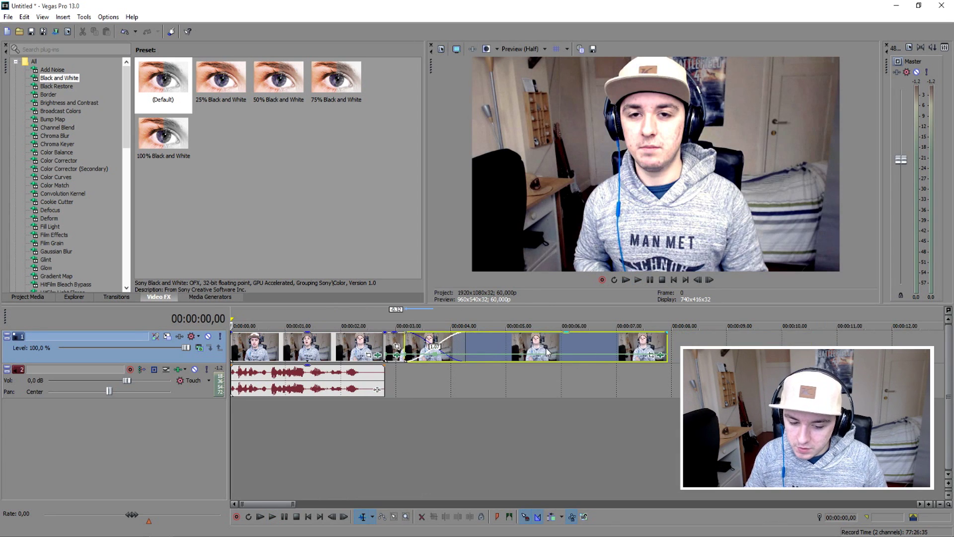
Step: Animate a zoom on the black-and-white part with a Pan/Crop keyframe at 00:00:04,23, sized 1659,7 × 933,6 and centred at 856,3 / 488,1
click(497, 340)
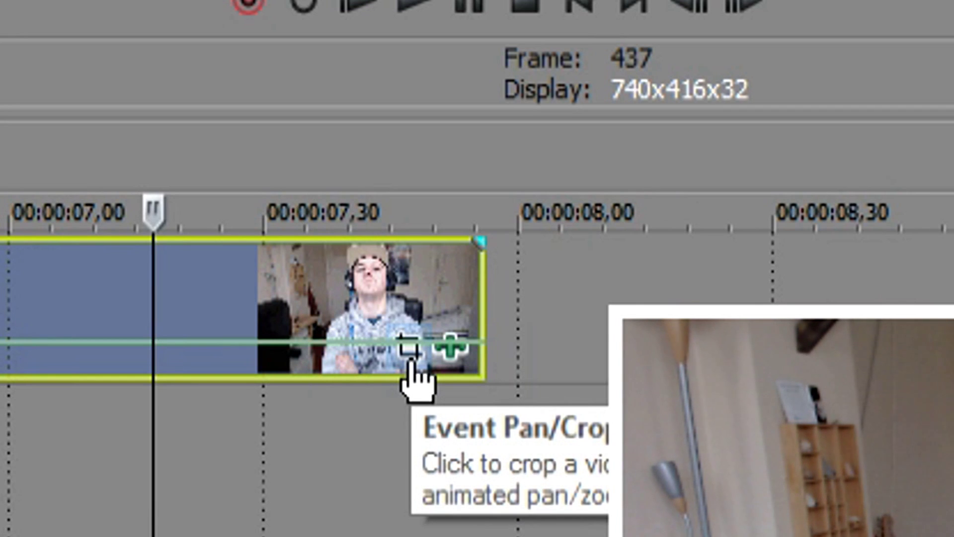
click(411, 365)
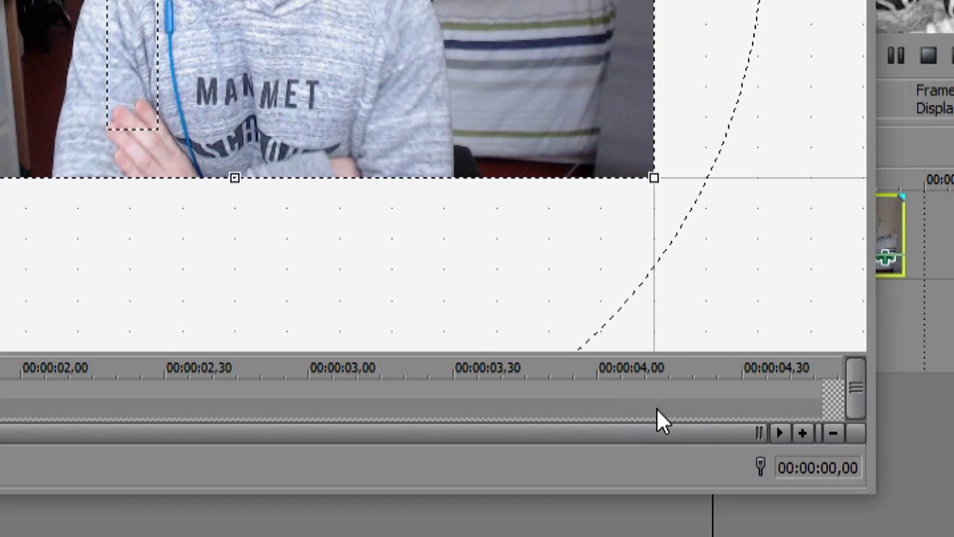
click(708, 392)
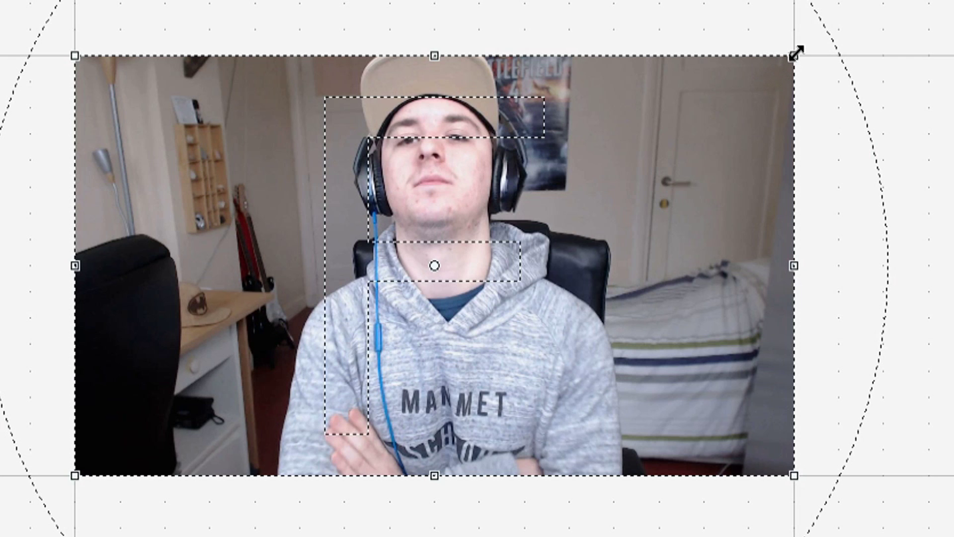
drag(791, 54, 746, 83)
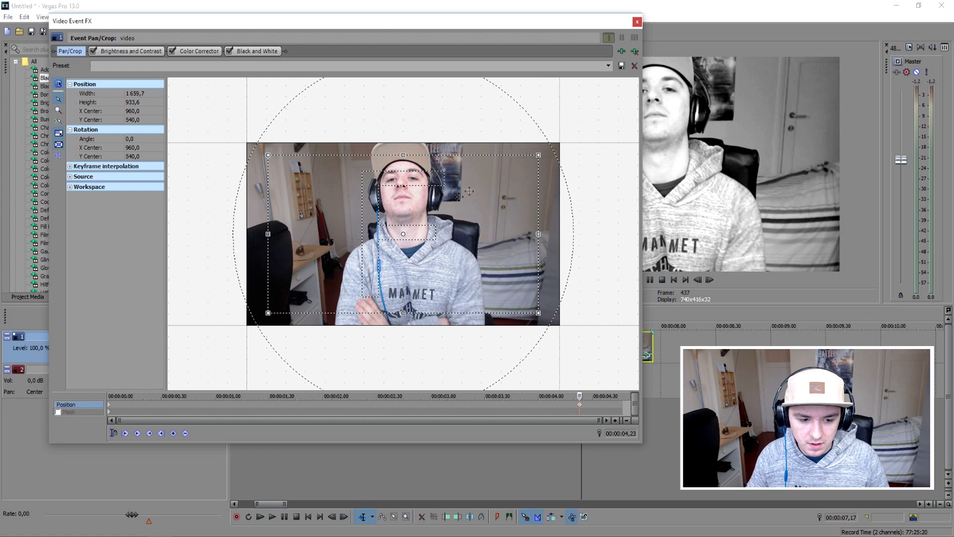
drag(543, 191, 504, 171)
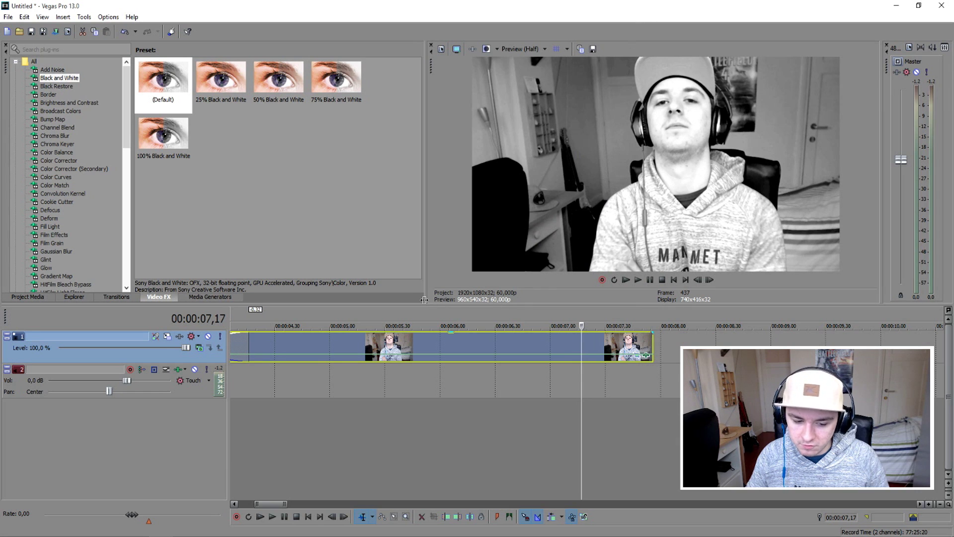
scroll(362, 316, down, 3)
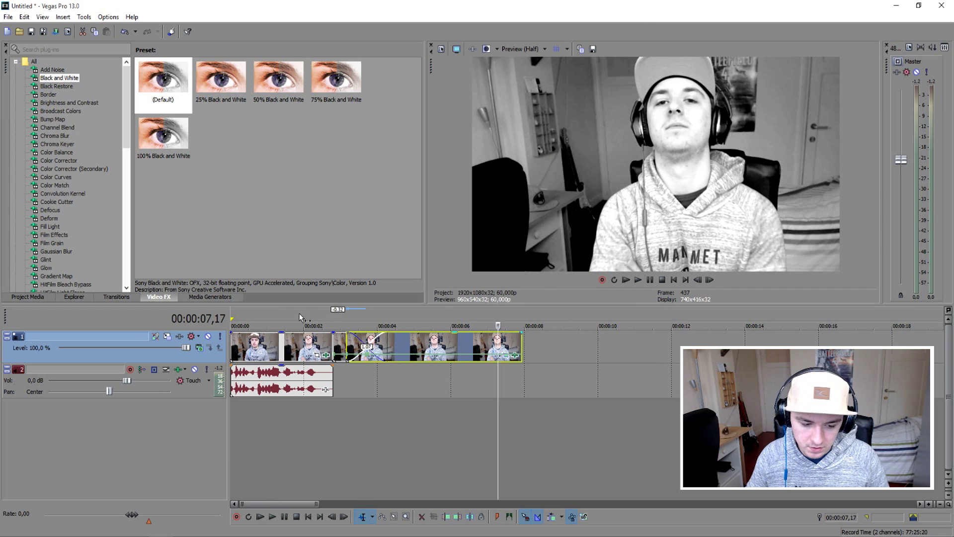
Step: Play the timeline from the start to check the freeze frame, crossfade and zoom
click(674, 279)
key(space)
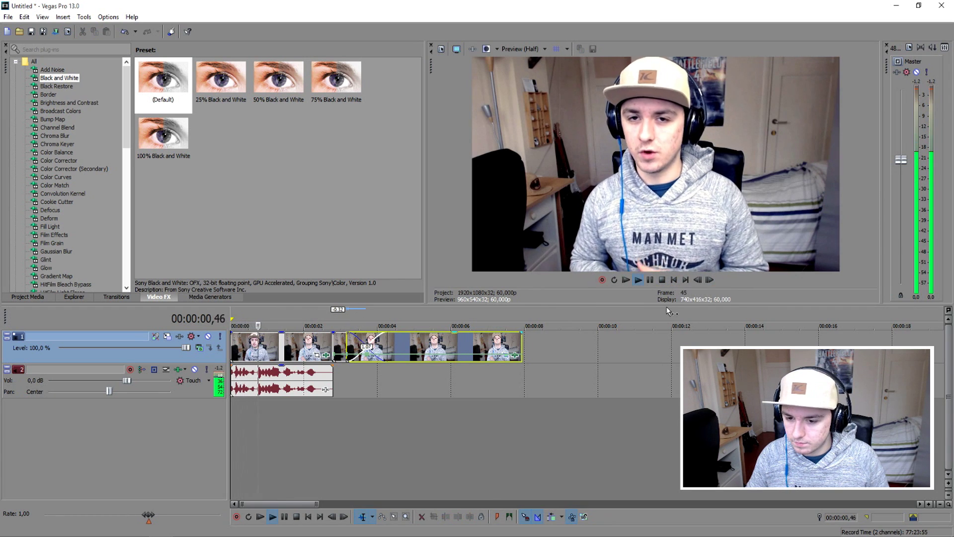
key(space)
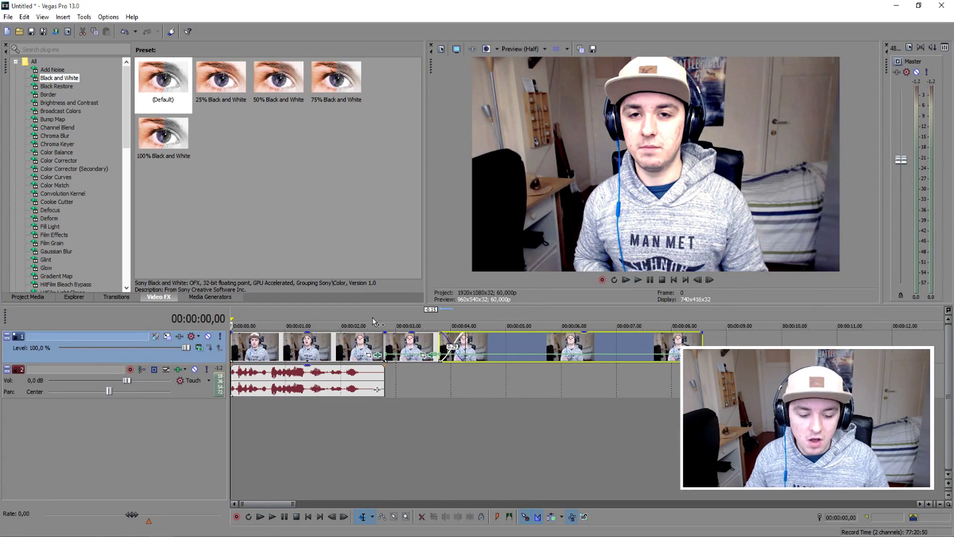
Step: Shorten the crossfade by moving the black-and-white part later, and check the frames around the transition
click(373, 318)
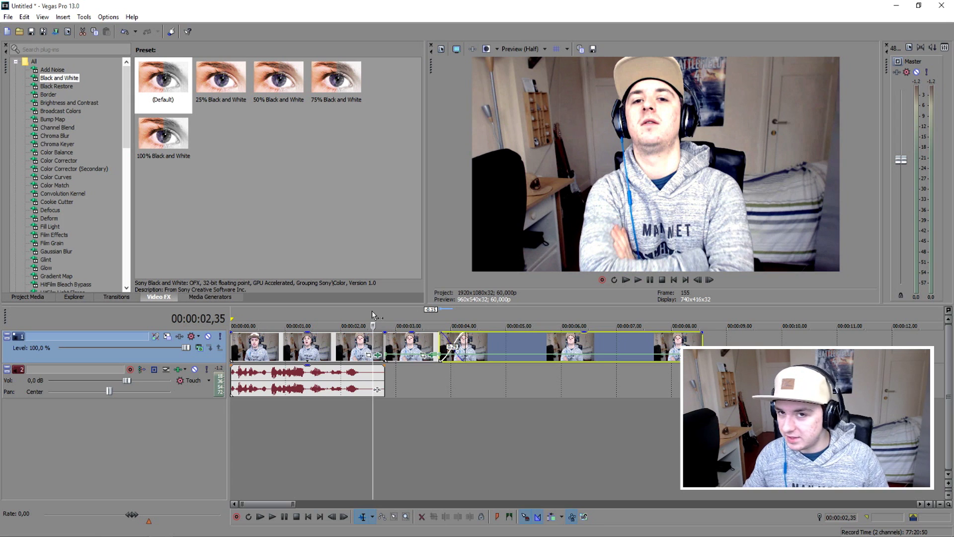
click(395, 340)
click(513, 348)
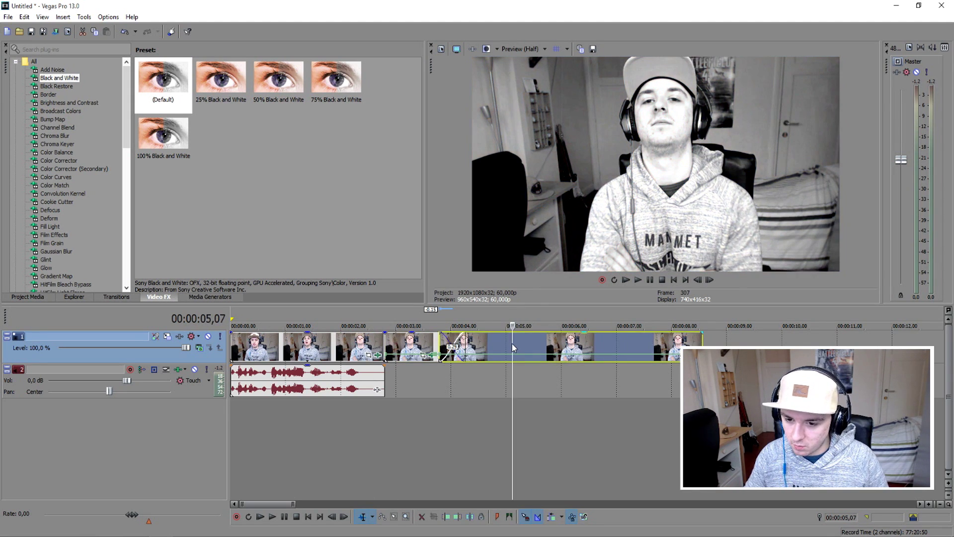
click(385, 324)
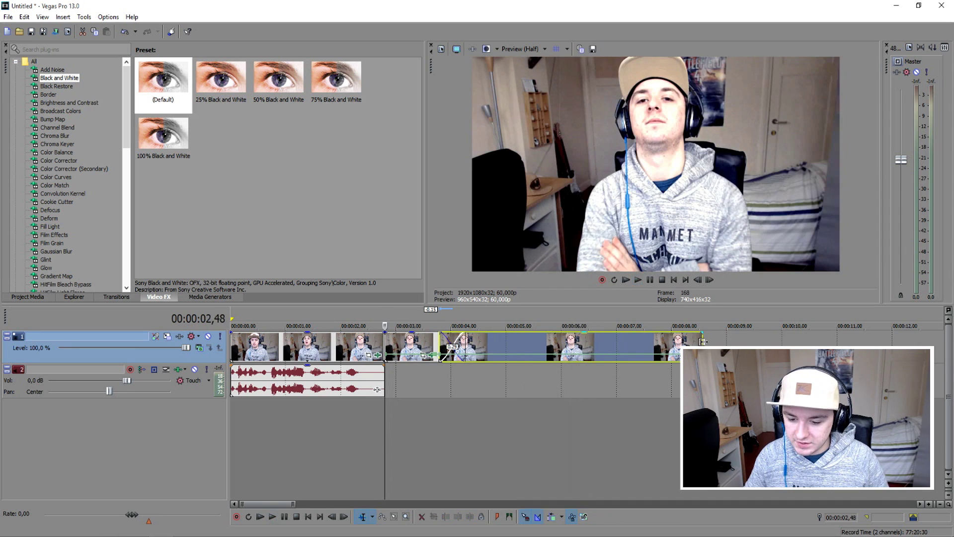
Step: Trim the end of the black-and-white part to about 00:00:07,47 and insert a new video track above it
drag(702, 340, 662, 338)
right_click(678, 338)
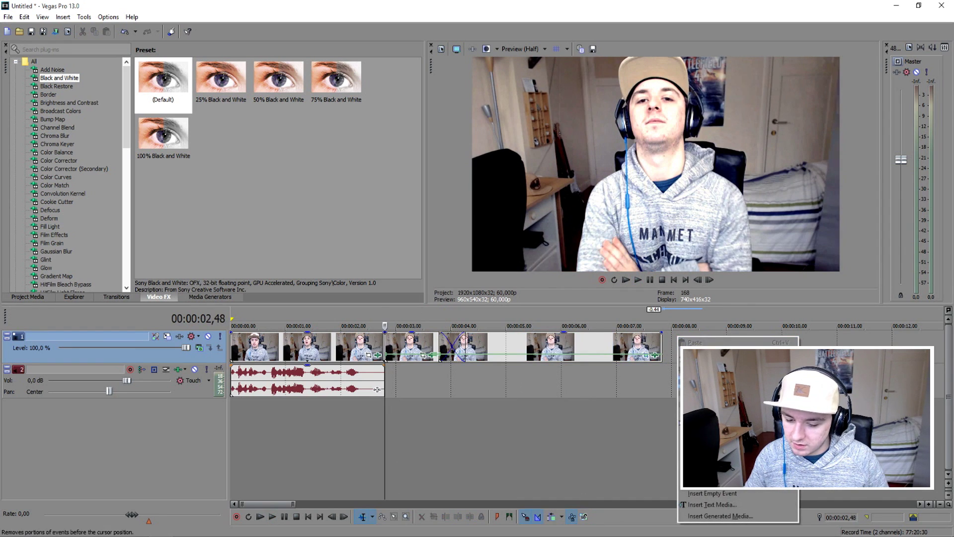
click(706, 420)
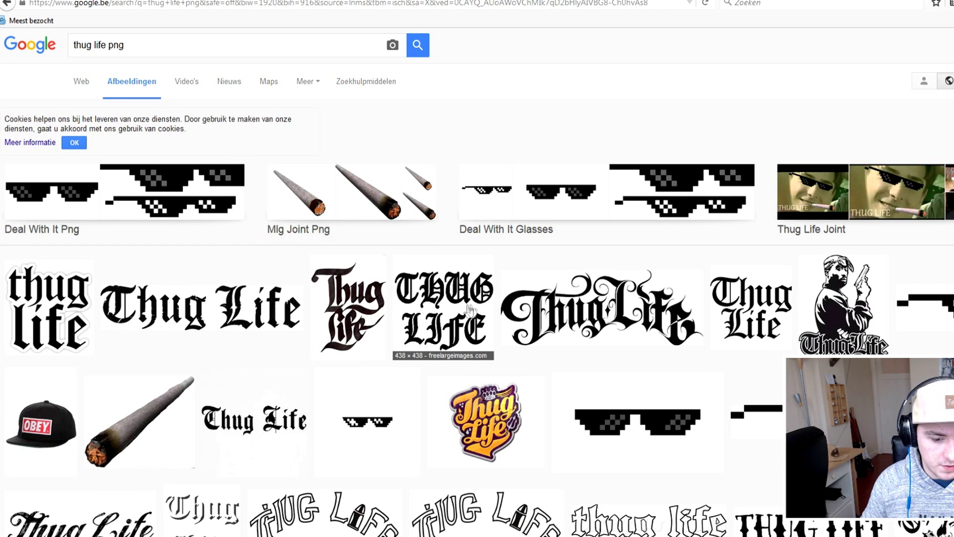
Step: In the web browser, compare the "thug life png" image results and save the 517 × 112 Thug-Life.png image to the project folder
click(571, 306)
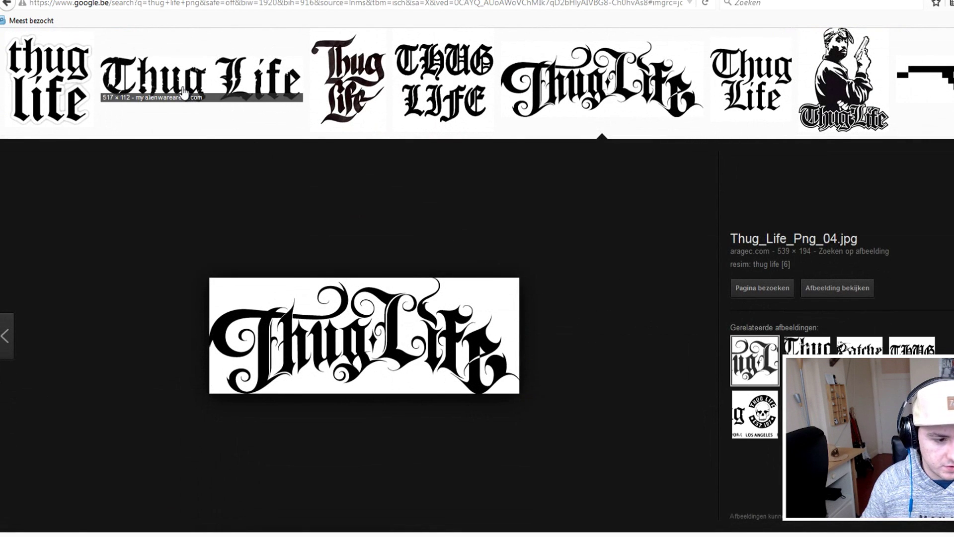
click(201, 79)
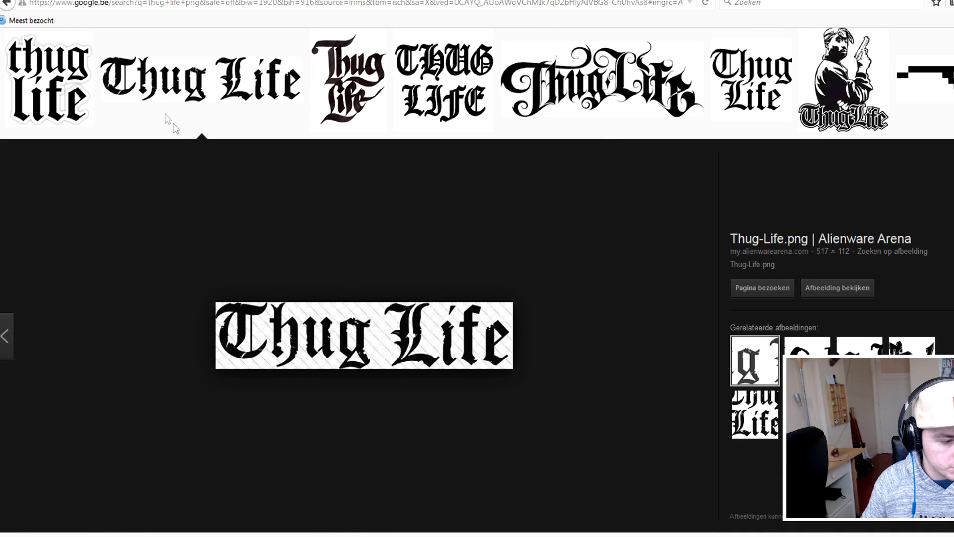
click(75, 61)
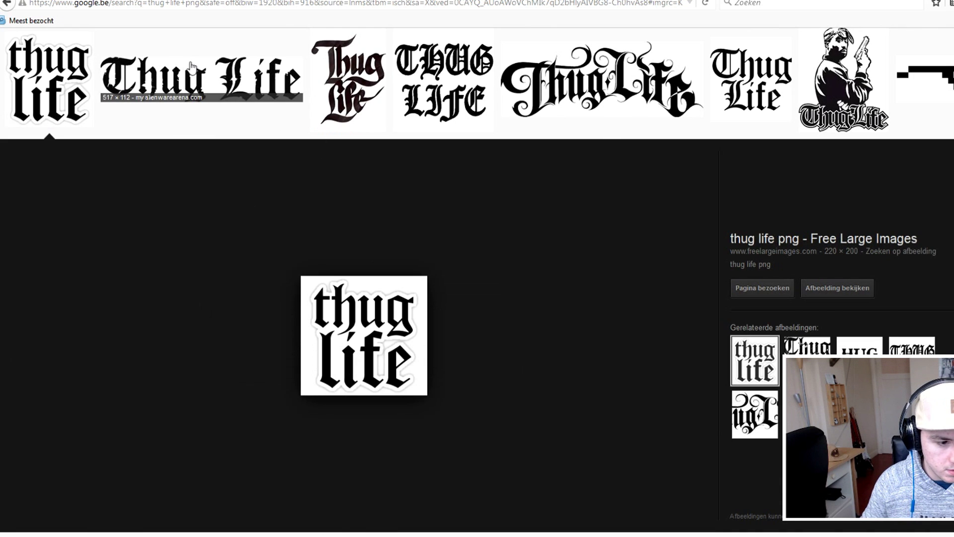
click(202, 82)
right_click(355, 315)
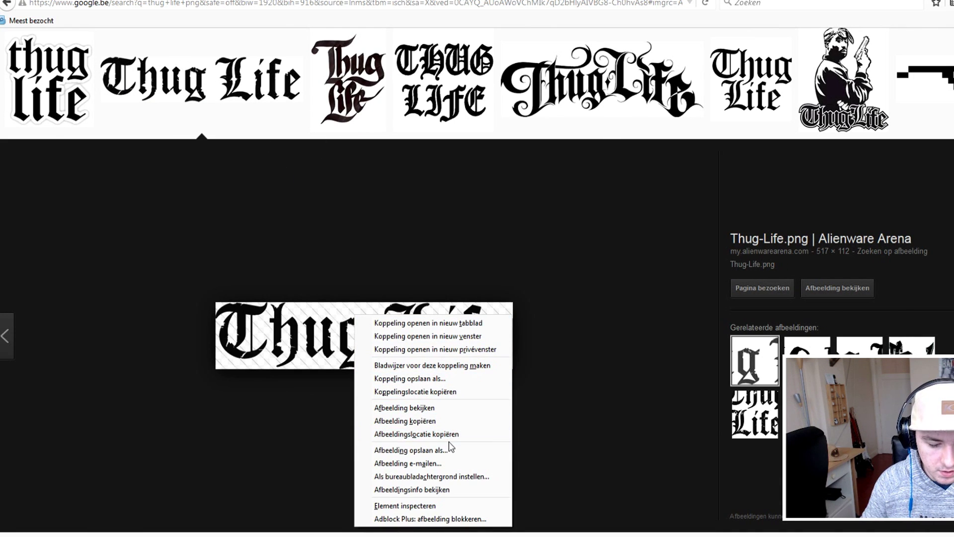
click(447, 449)
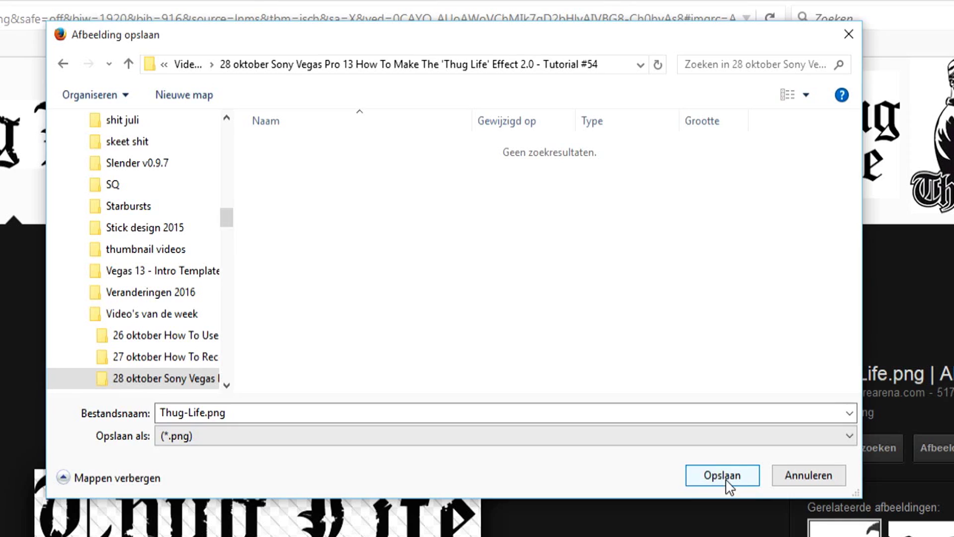
click(726, 477)
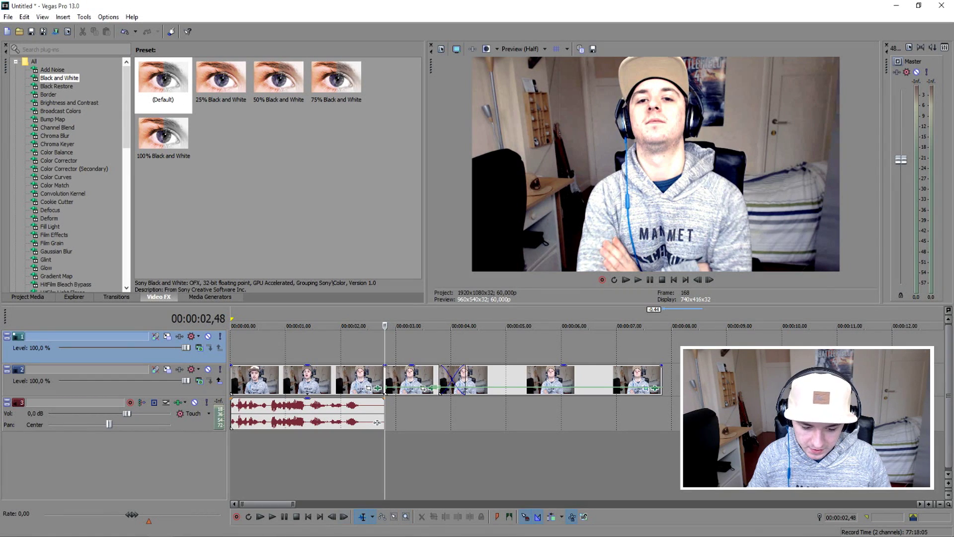
Step: Switch back to Vegas Pro and add Thug-Life.png from the project folder to the new video track over the black-and-white part
key(alt+Tab)
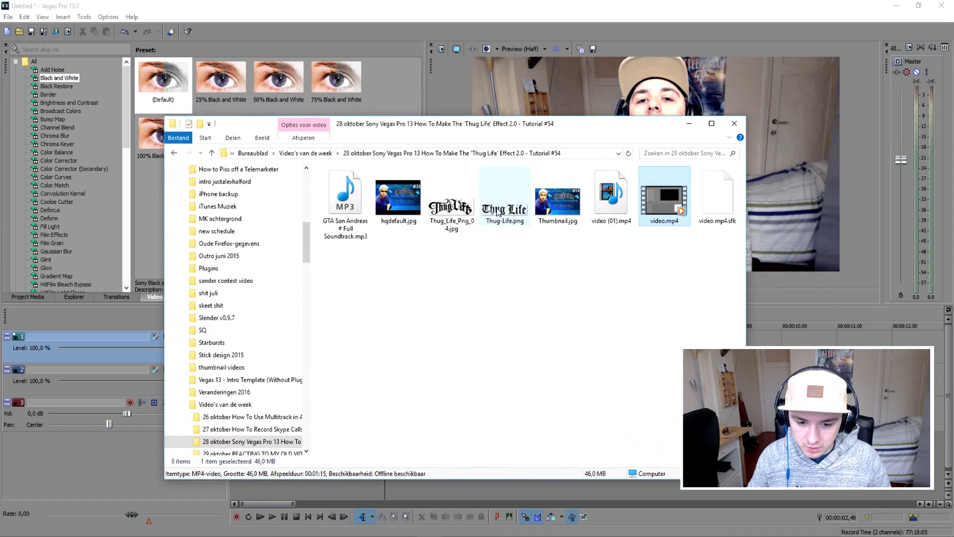
click(498, 213)
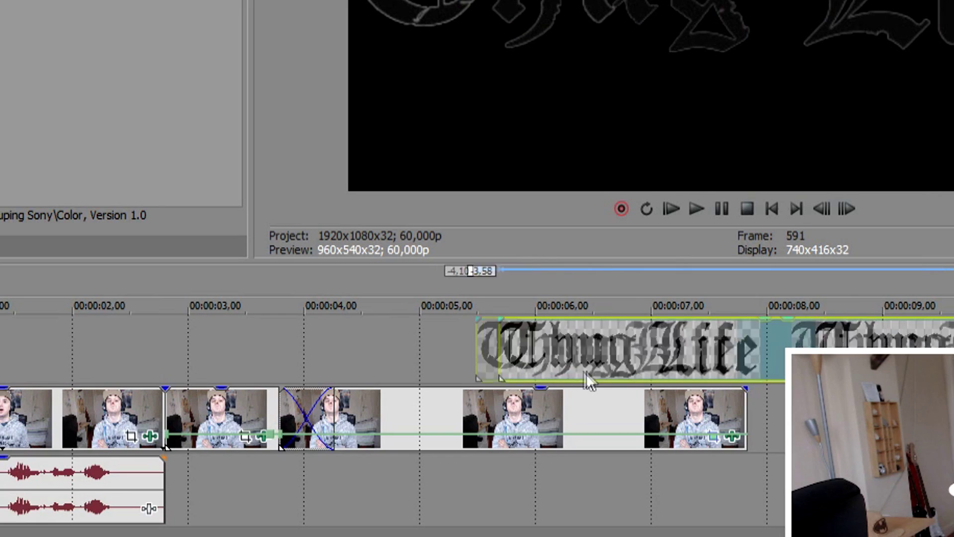
drag(580, 361, 416, 341)
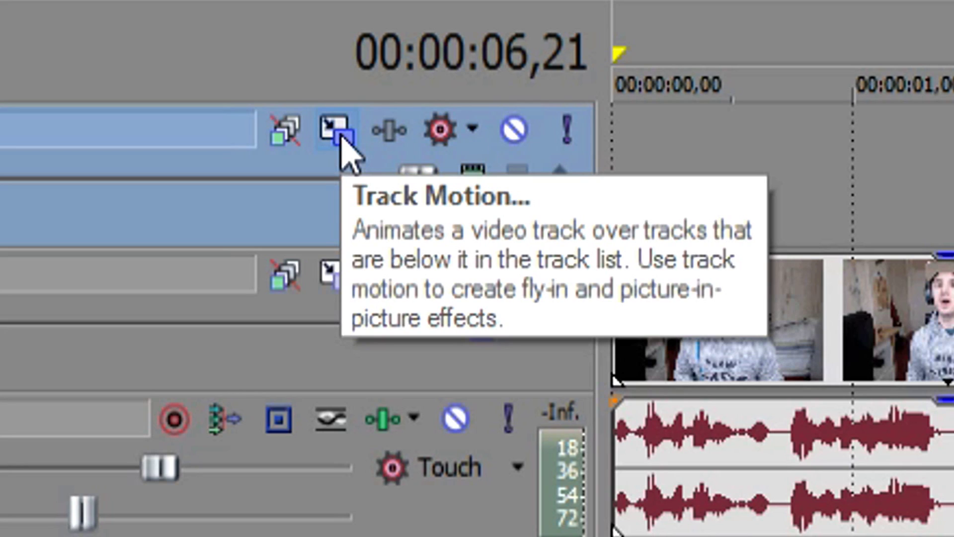
Step: Use Track Motion on the Thug Life track to shrink the text, tilt it slightly and place it in the video frame's upper-left corner
click(343, 144)
drag(418, 94, 152, 297)
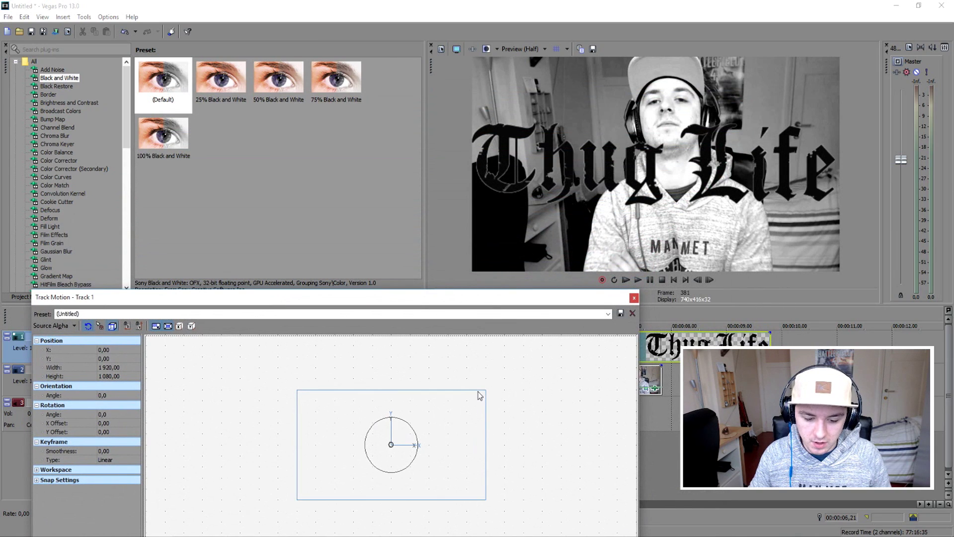
mouse_move(485, 390)
mouse_down()
mouse_move(452, 407)
mouse_move(492, 387)
mouse_up()
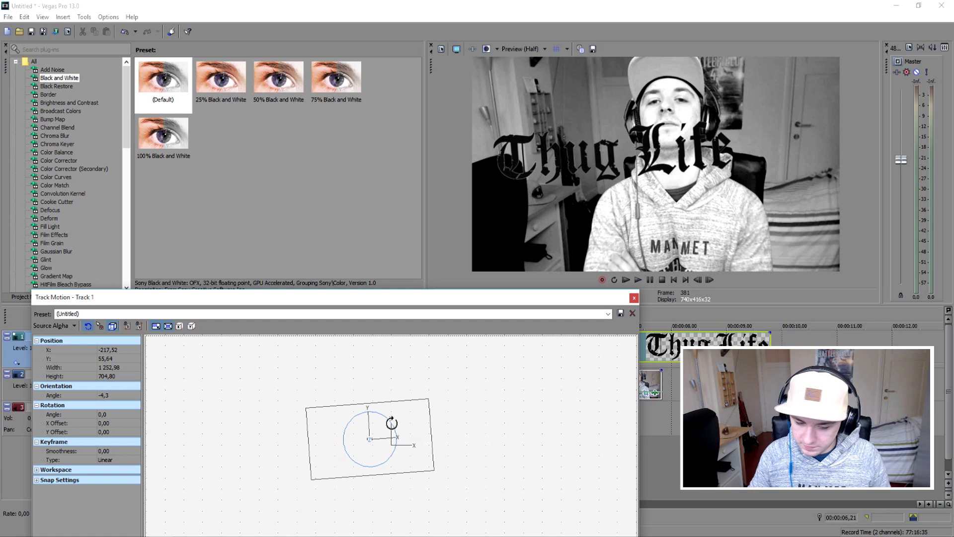
drag(451, 382, 323, 368)
Step: Add a fade-in to the start of the Thug Life image and play it back from about 00:00:03,07
scroll(455, 392, up, 2)
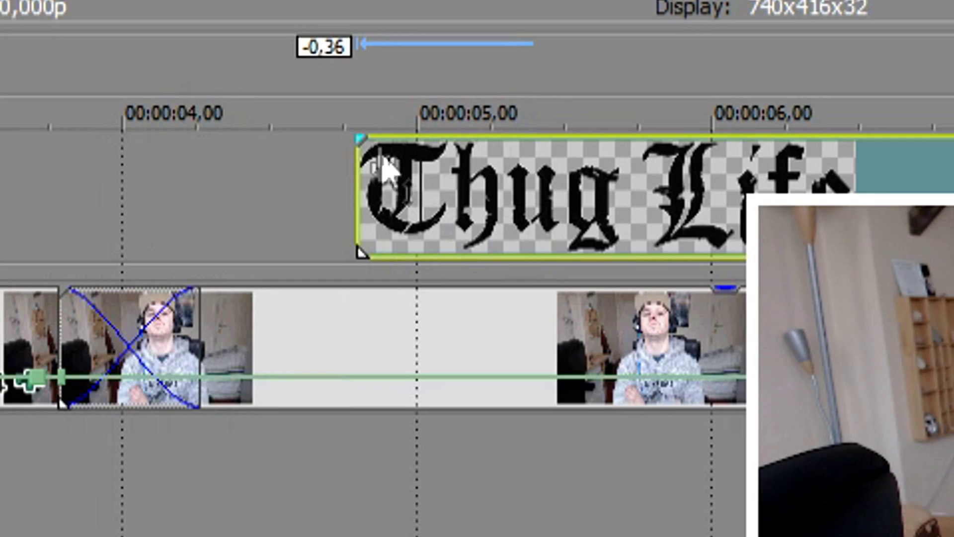
drag(354, 136, 443, 141)
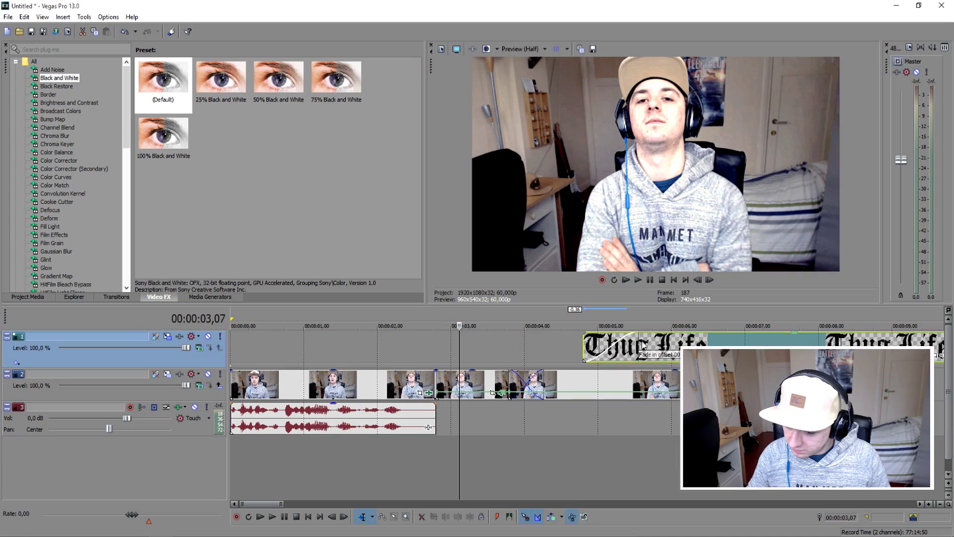
key(space)
Step: Move the Thug Life image earlier to about 00:00:04,20 and trim its end to match the end of the freeze frame
drag(625, 349, 644, 348)
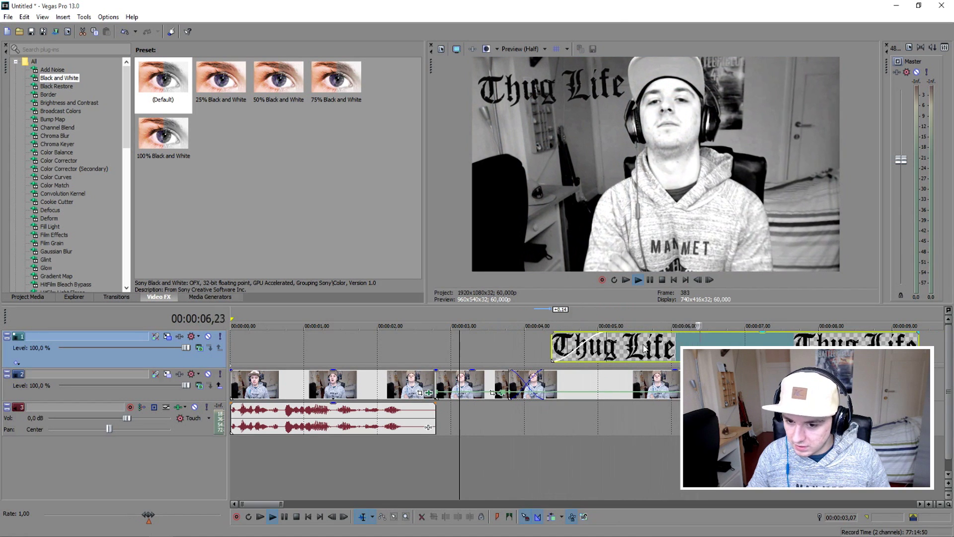
scroll(644, 348, down, 1)
key(space)
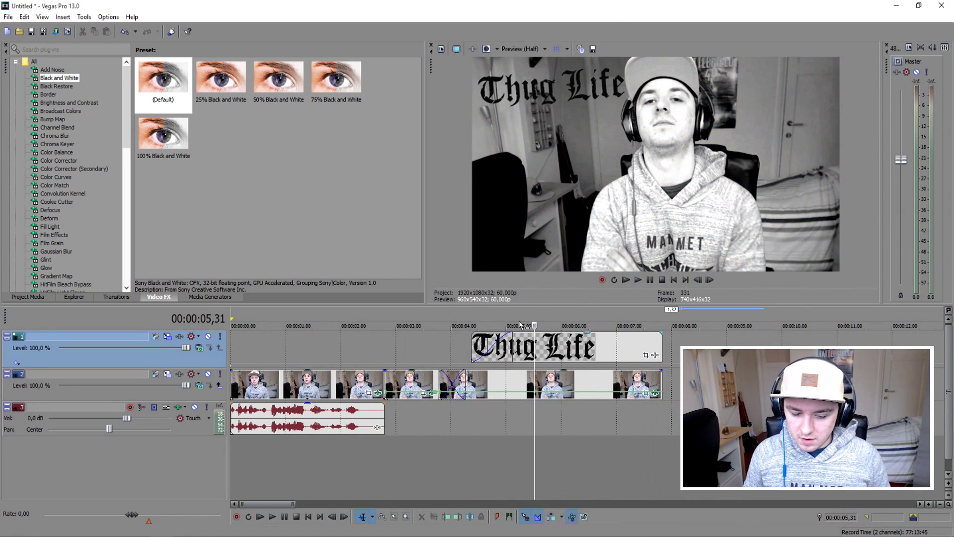
Step: Play back the Thug Life text's fade-in from about 00:00:04,12
click(463, 318)
key(space)
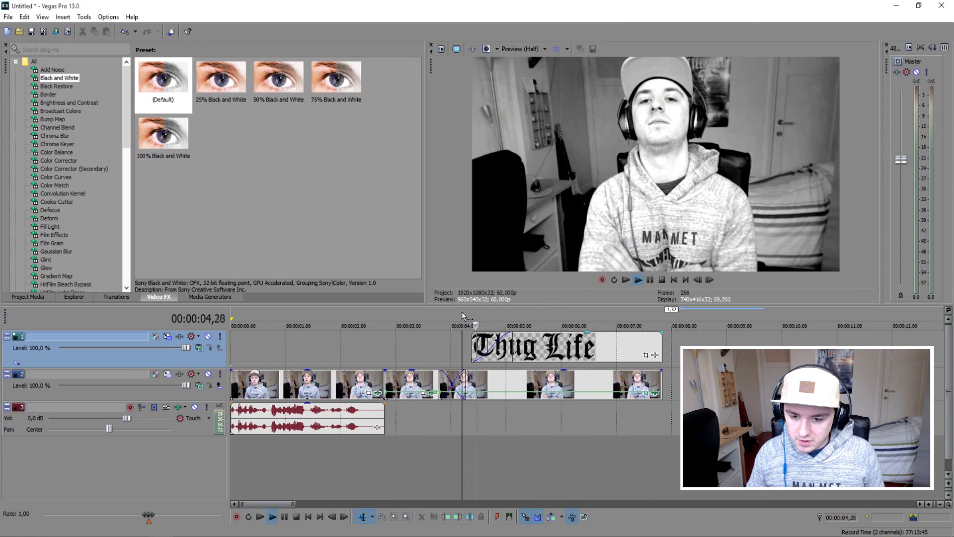
key(space)
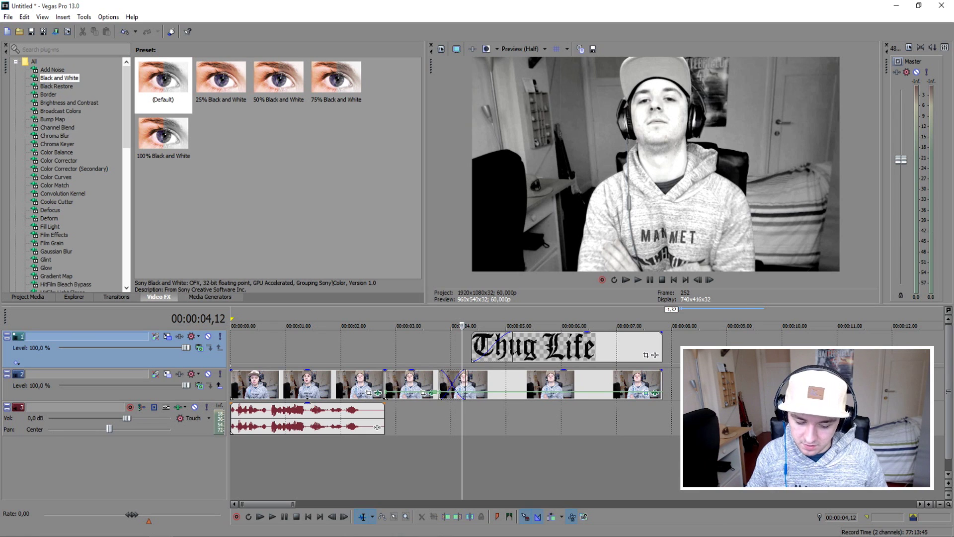
Step: Switch to the project folder and add the music file to a new audio track, starting where the clip's audio ends
key(alt+Tab)
drag(329, 196, 458, 458)
scroll(520, 461, down, 2)
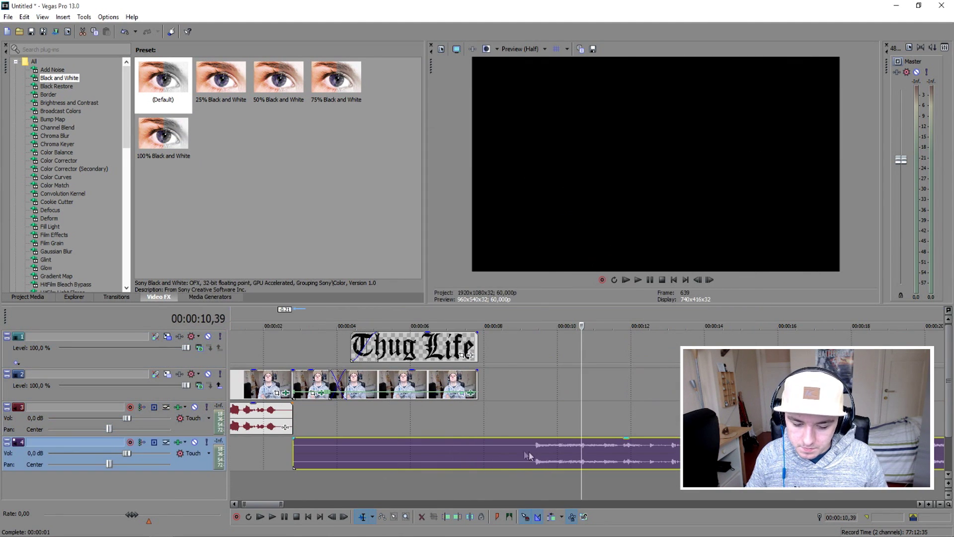
Step: Split off and delete the music's quiet intro, and move the remaining music back to the start of the freeze frame
key(s)
click(479, 455)
key(Delete)
scroll(564, 460, down, 3)
drag(543, 457, 491, 465)
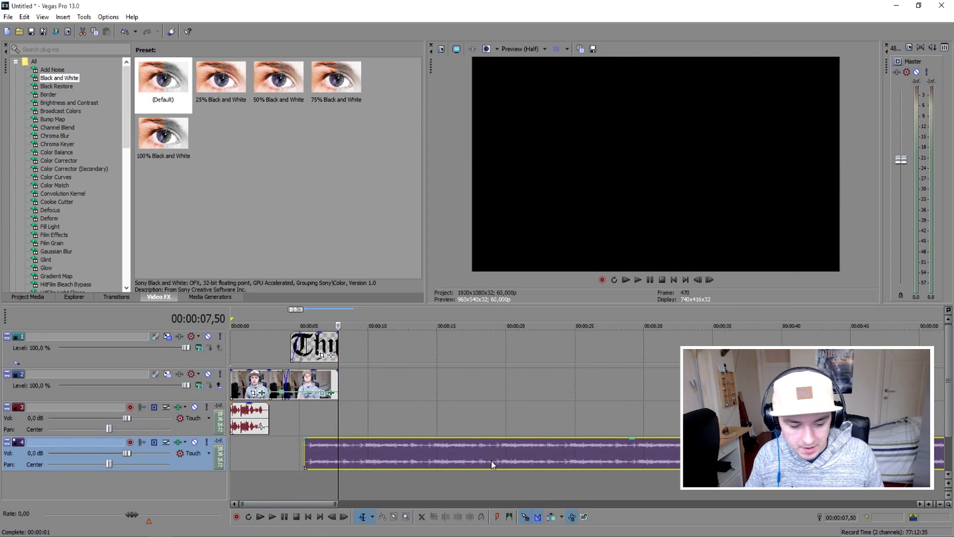
Step: Play the edit from the start, and shift the music to begin at about 00:00:03 with a fade-in
click(673, 280)
scroll(514, 362, up, 4)
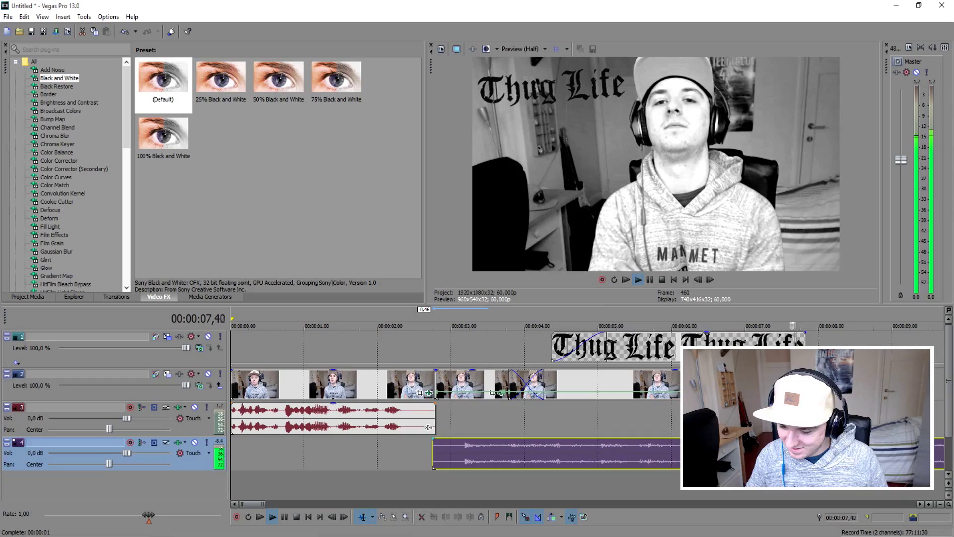
key(space)
drag(495, 457, 512, 459)
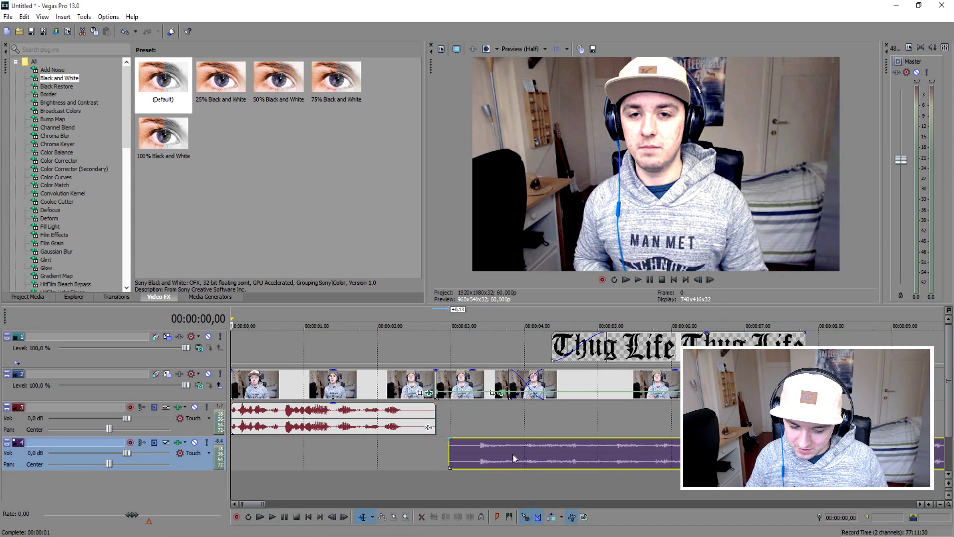
click(416, 344)
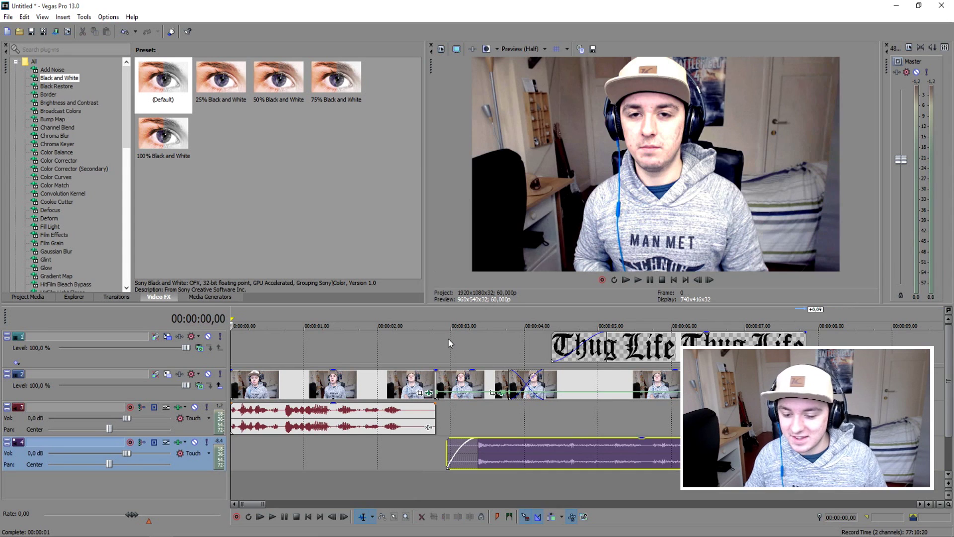
Step: Insert a new video track above the Thug Life track
right_click(496, 347)
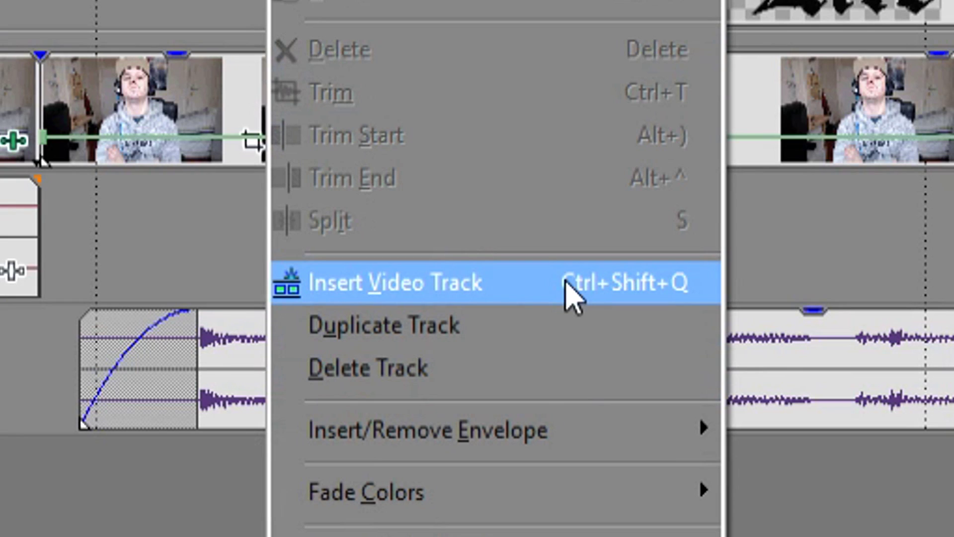
click(567, 283)
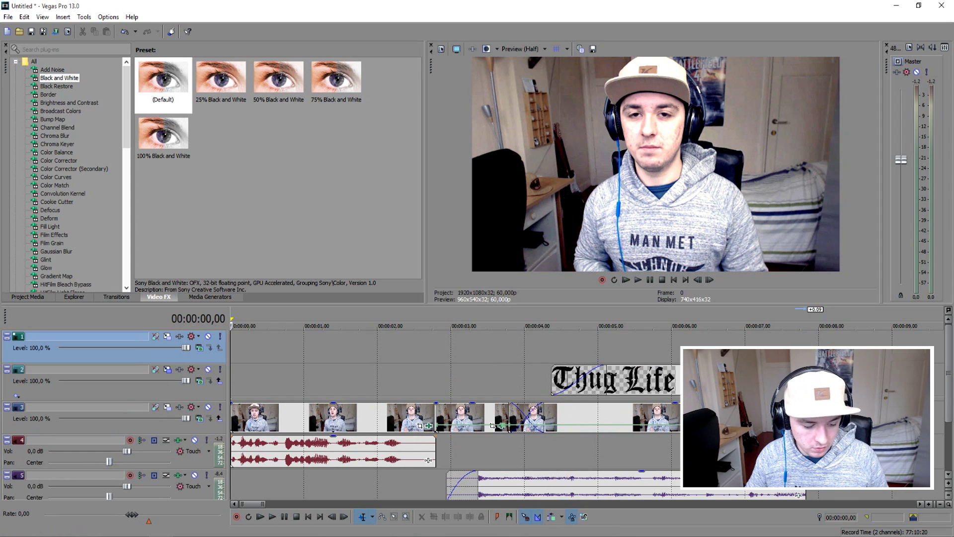
Step: Switch to the browser and save the black pixel sunglasses image from the Google image results
mouse_move(30, 529)
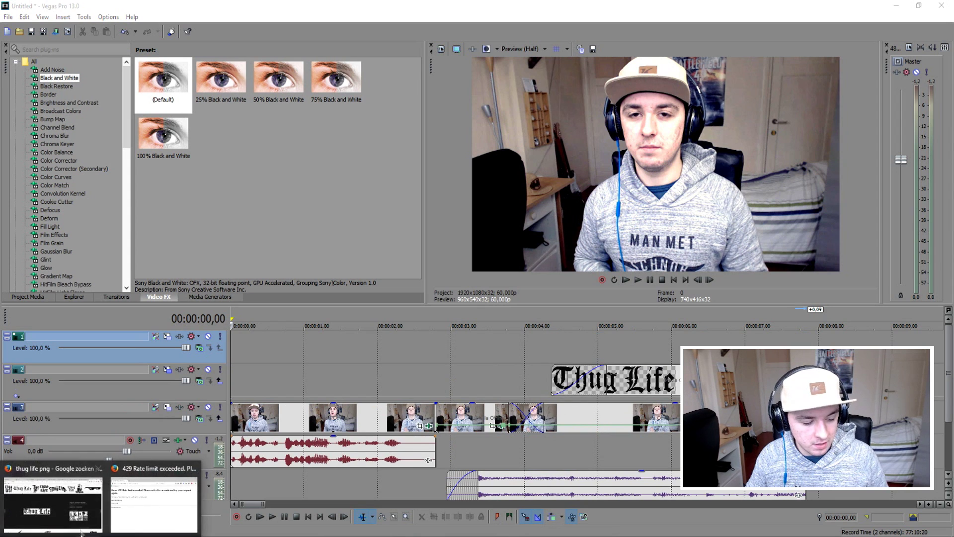
click(47, 499)
right_click(355, 287)
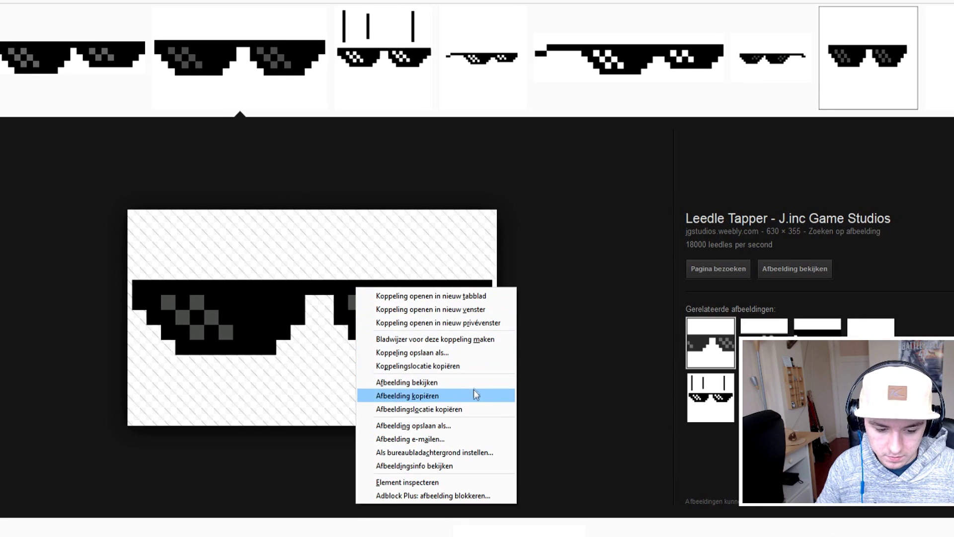
click(462, 424)
key(Return)
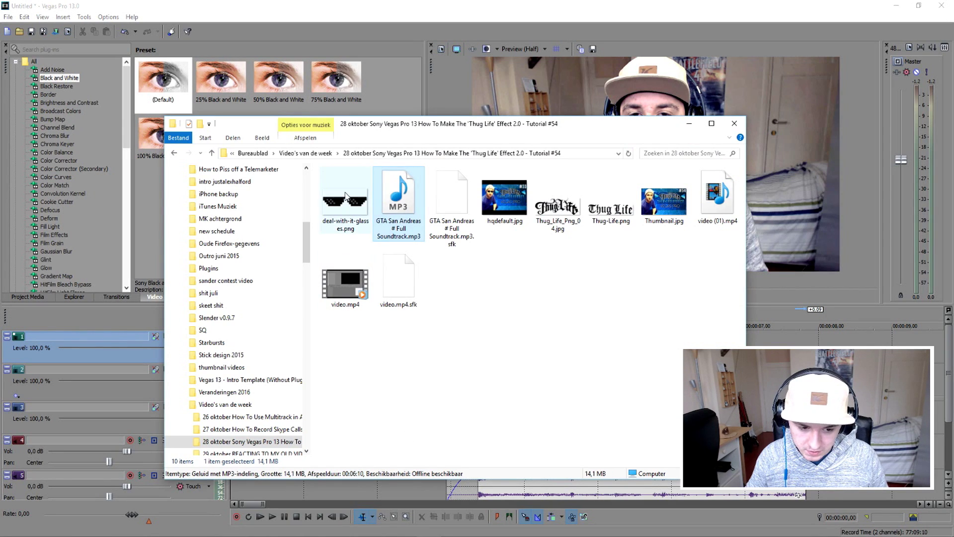
Step: Add the sunglasses image to the new video track and use Track Motion to shrink it to about 323 × 182 over the man's eyes
drag(347, 195, 618, 337)
click(646, 349)
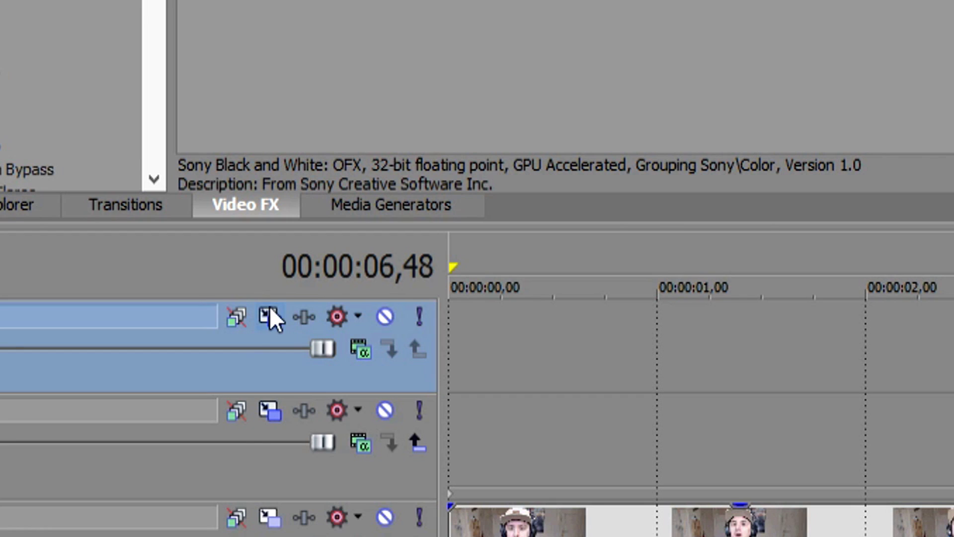
click(168, 336)
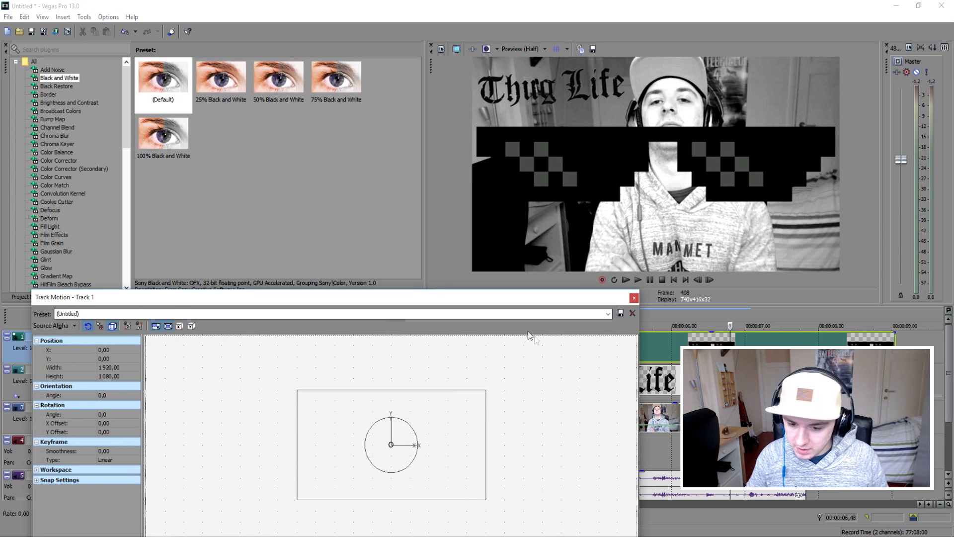
drag(486, 390, 437, 419)
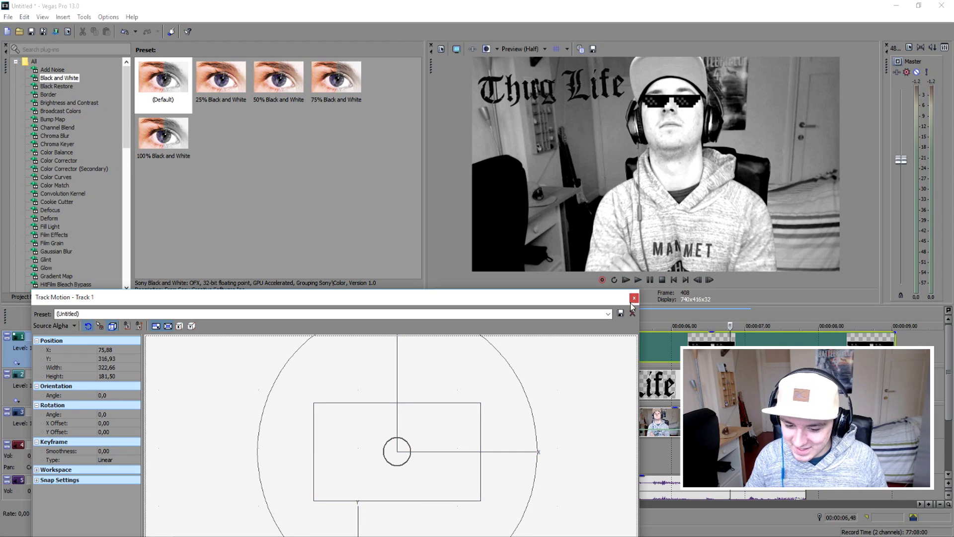
click(635, 300)
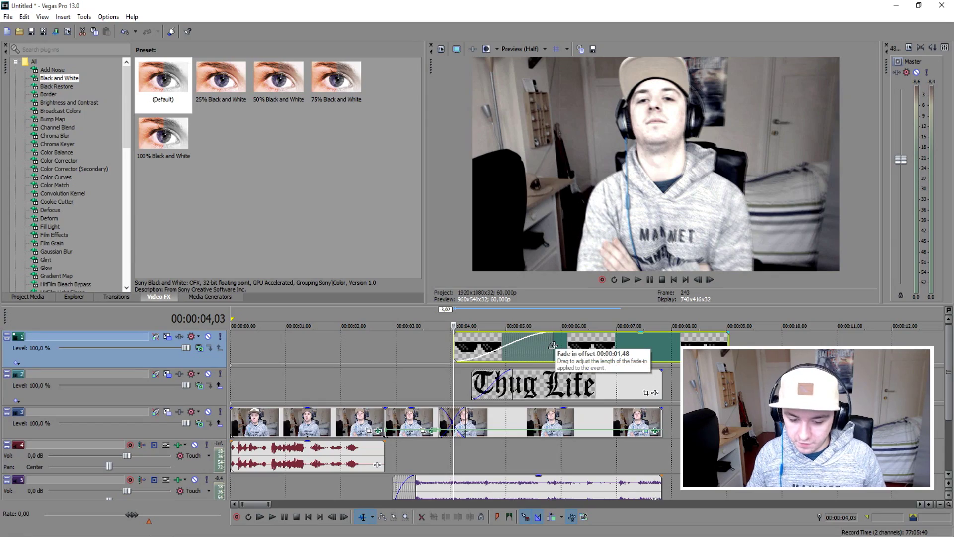
Step: Play back the sunglasses' fade-in from about 00:00:04,03 and trim the image to end with the freeze frame at 00:00:07,50
key(space)
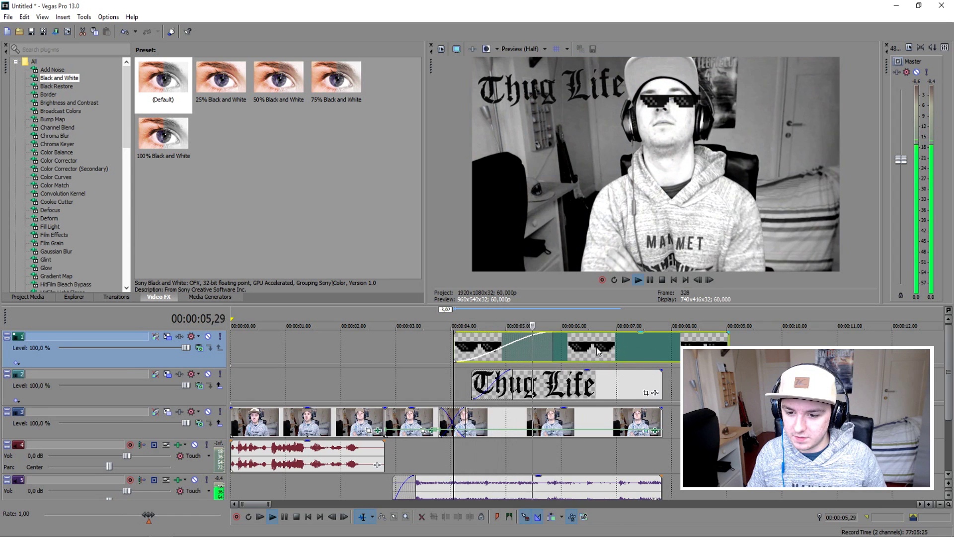
key(space)
click(662, 355)
key(s)
drag(674, 350, 721, 351)
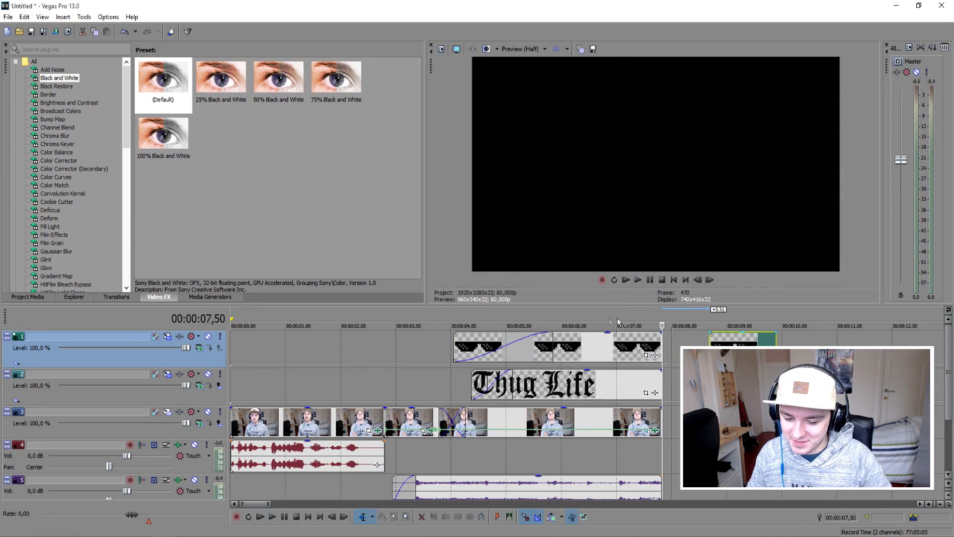
click(434, 314)
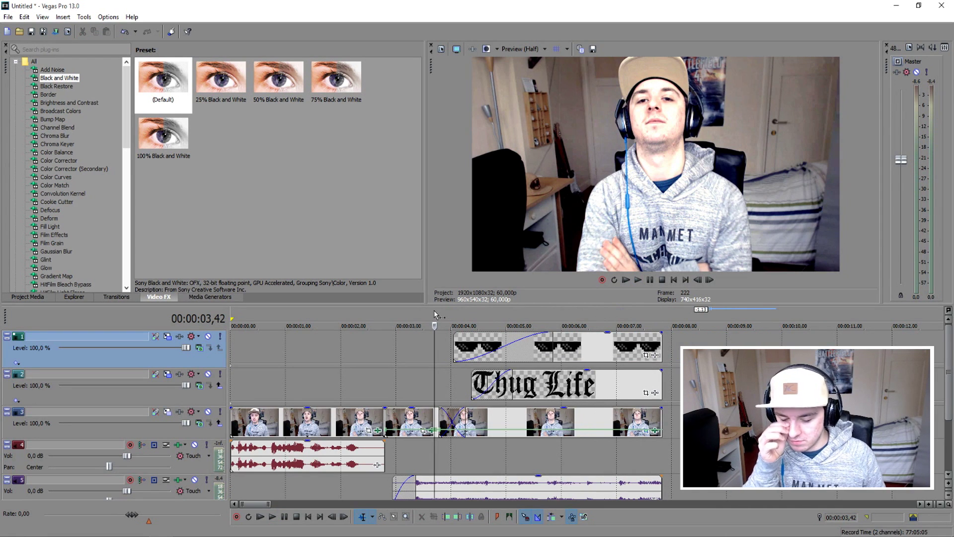